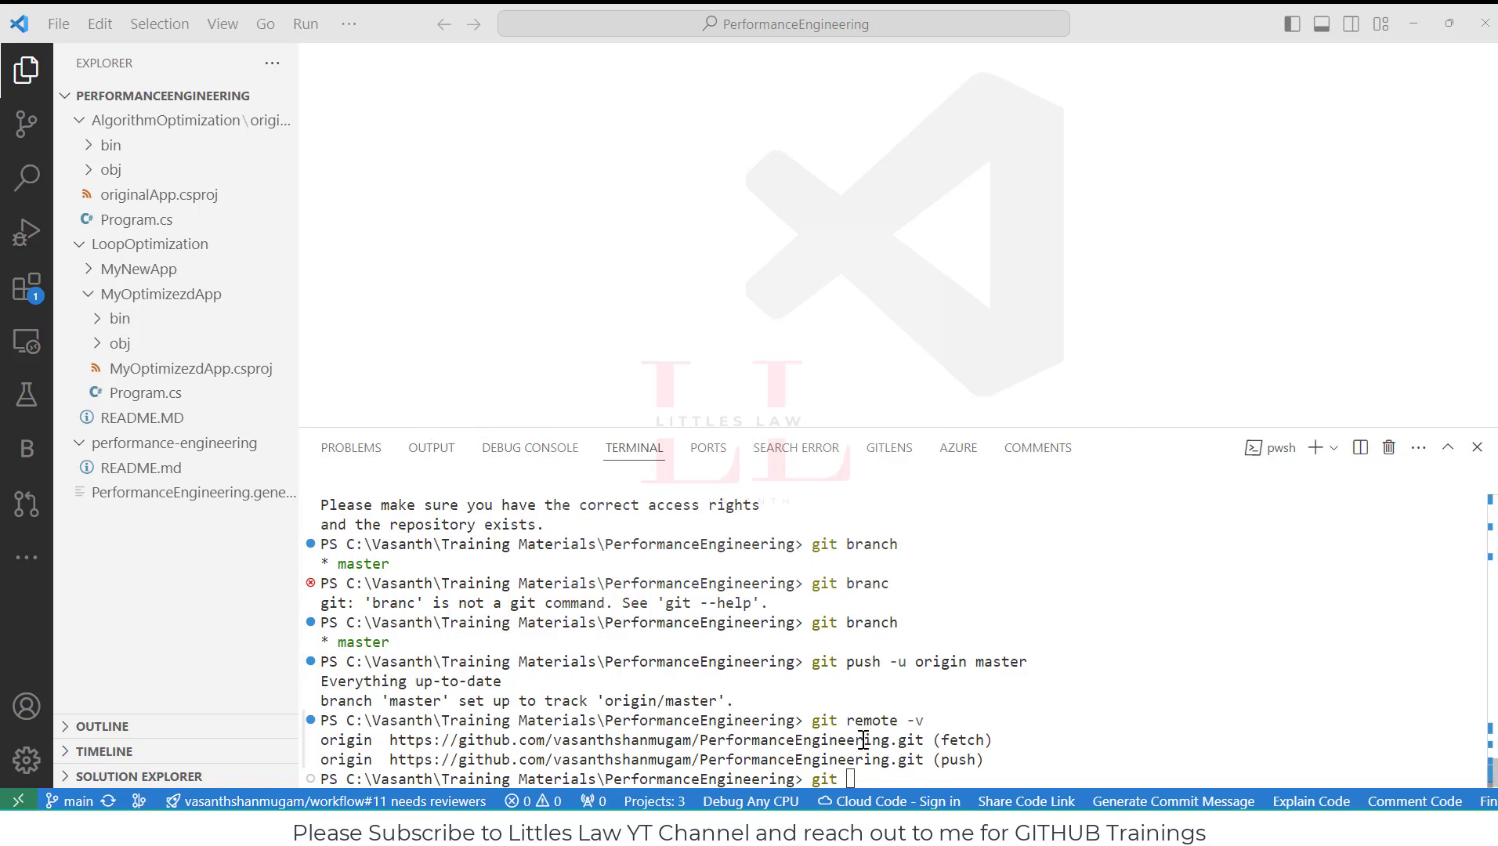
List the repository's remotes with git remote -v and highlight the fetch URL of origin.
left_click(850, 777)
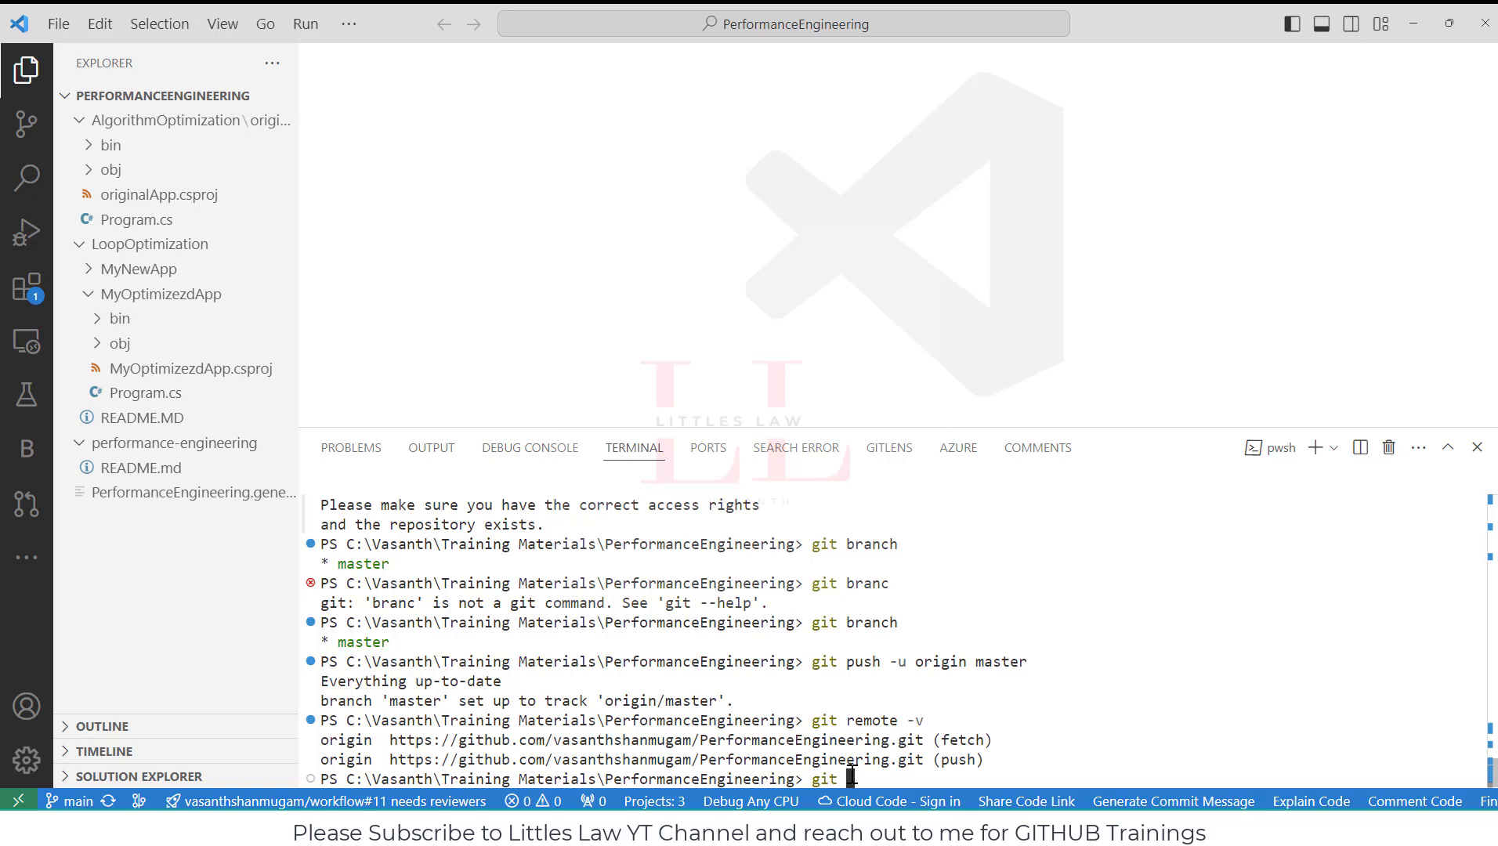
type("remote -v")
key("Return")
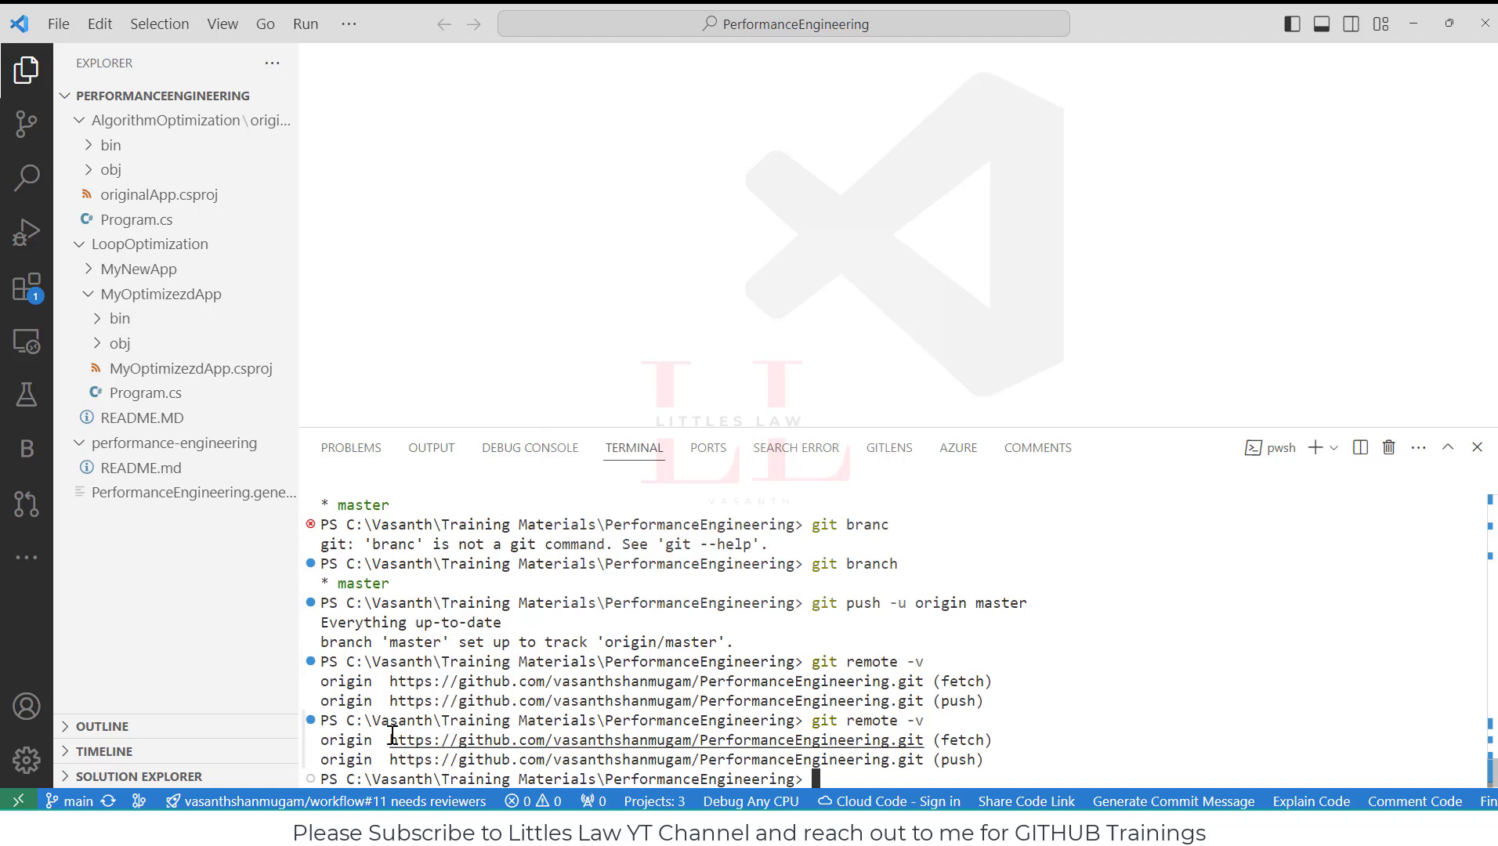
left_click_drag(384, 739, 924, 739)
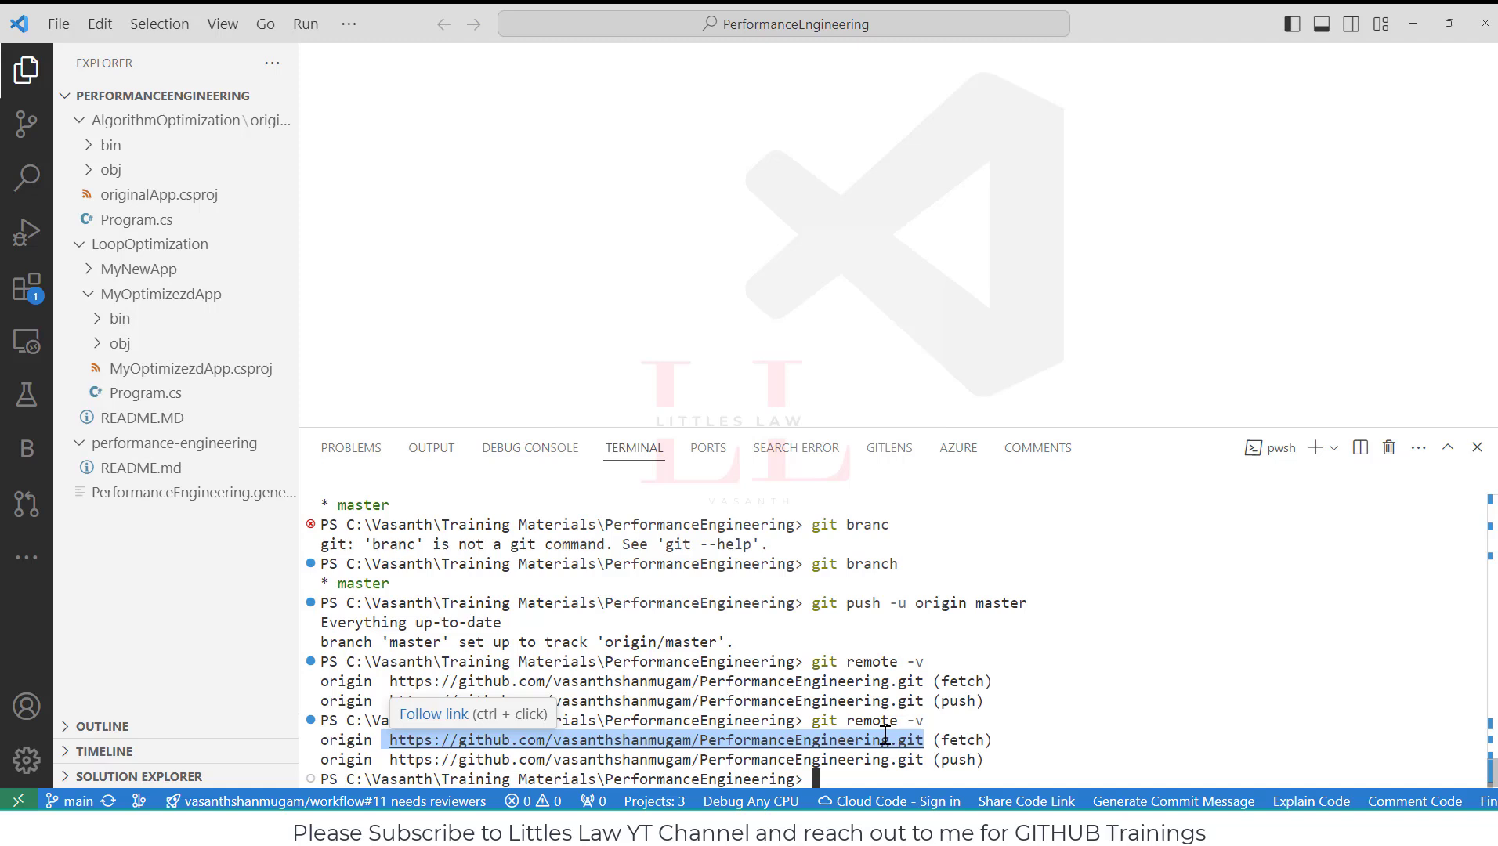
left_click(823, 779)
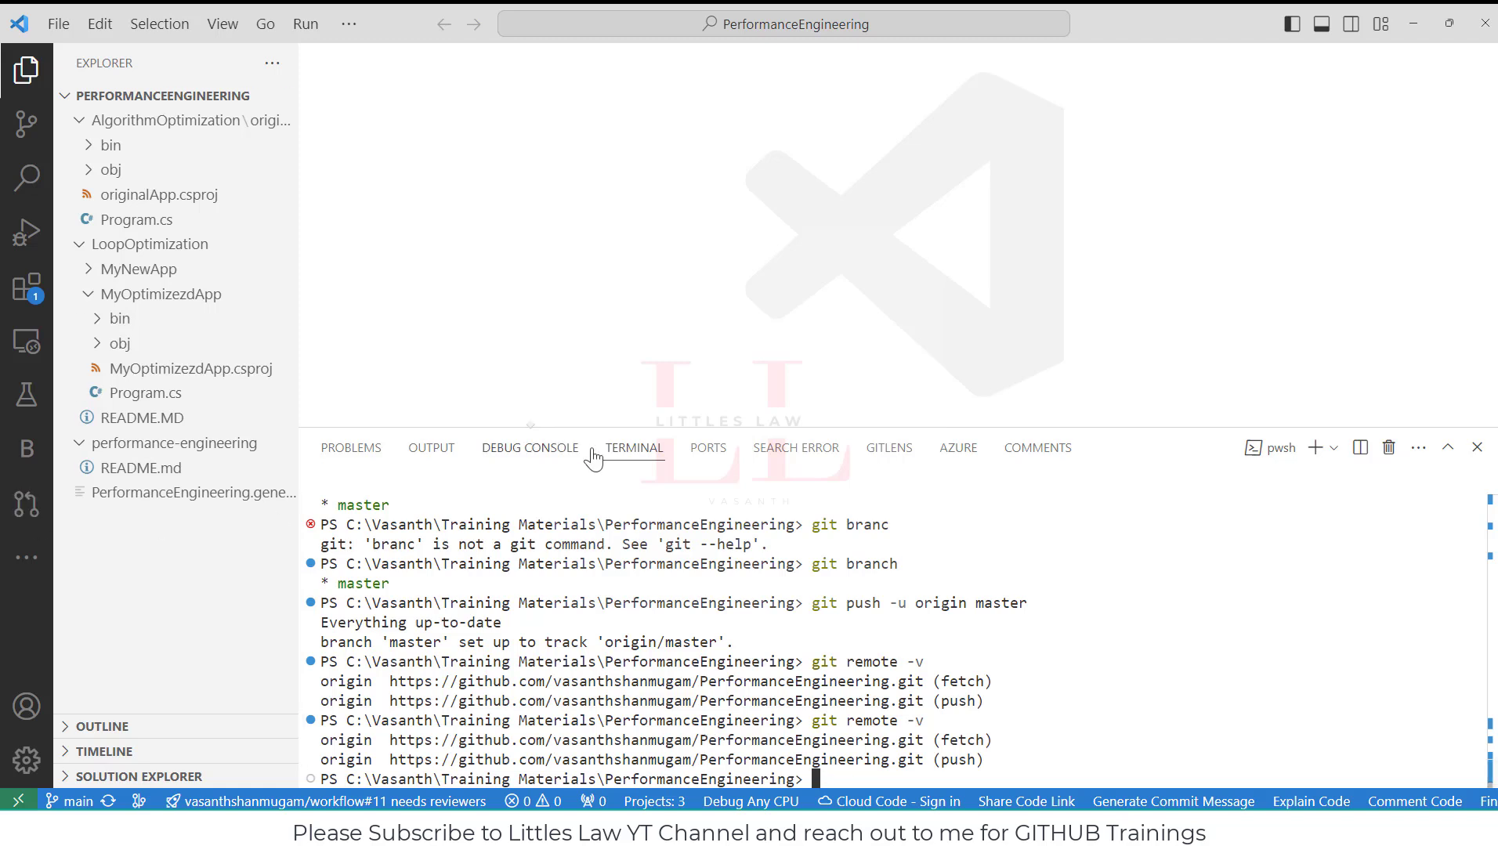
Try to add a remote named origin with git remote add, pasting the copied performance-engineering.git GitHub URL, in an enlarged terminal.
type("git remote")
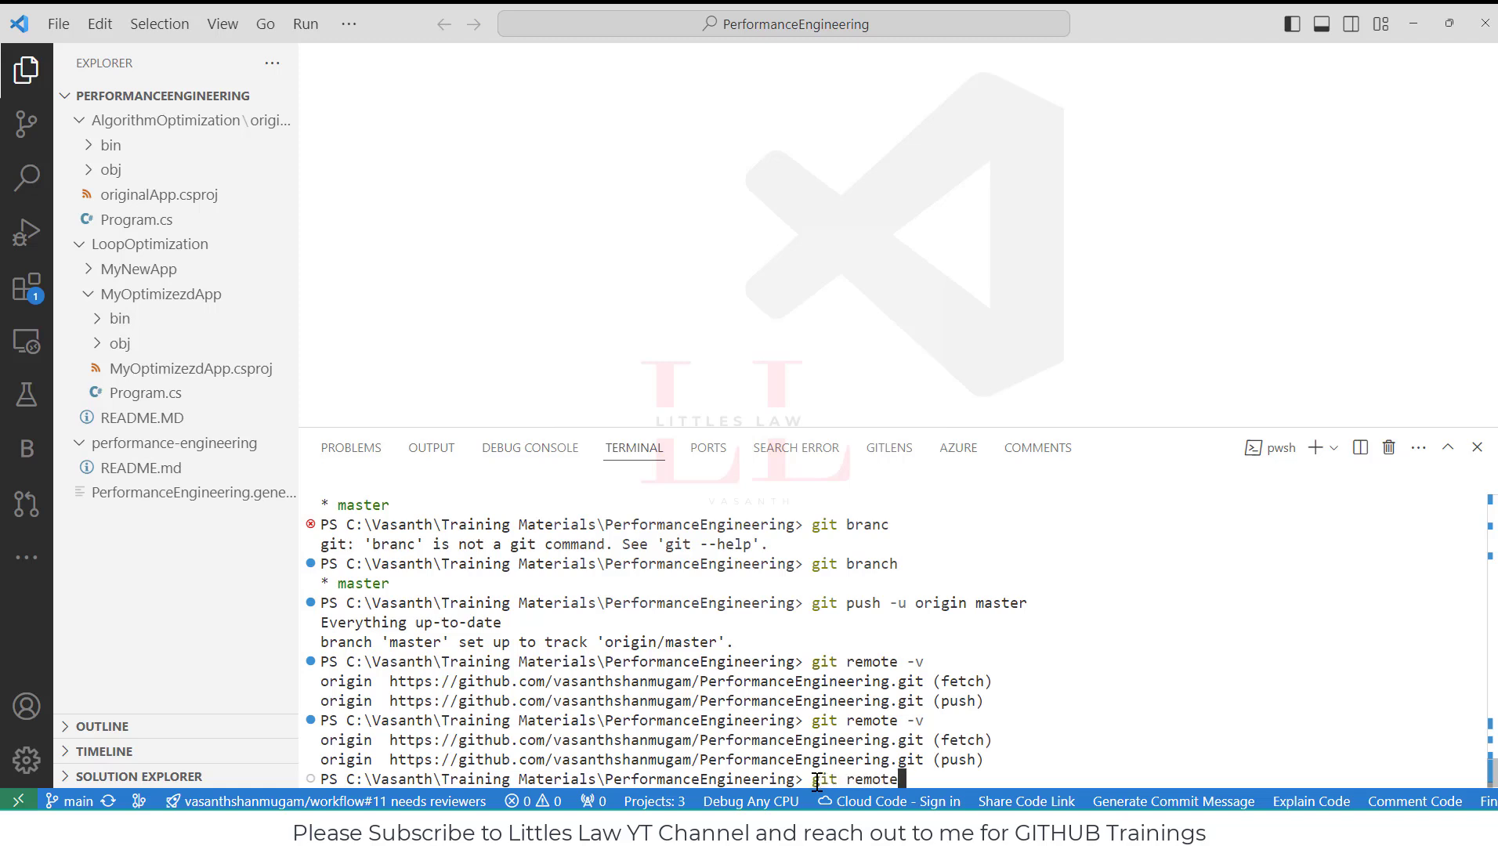
left_click_drag(832, 427, 833, 250)
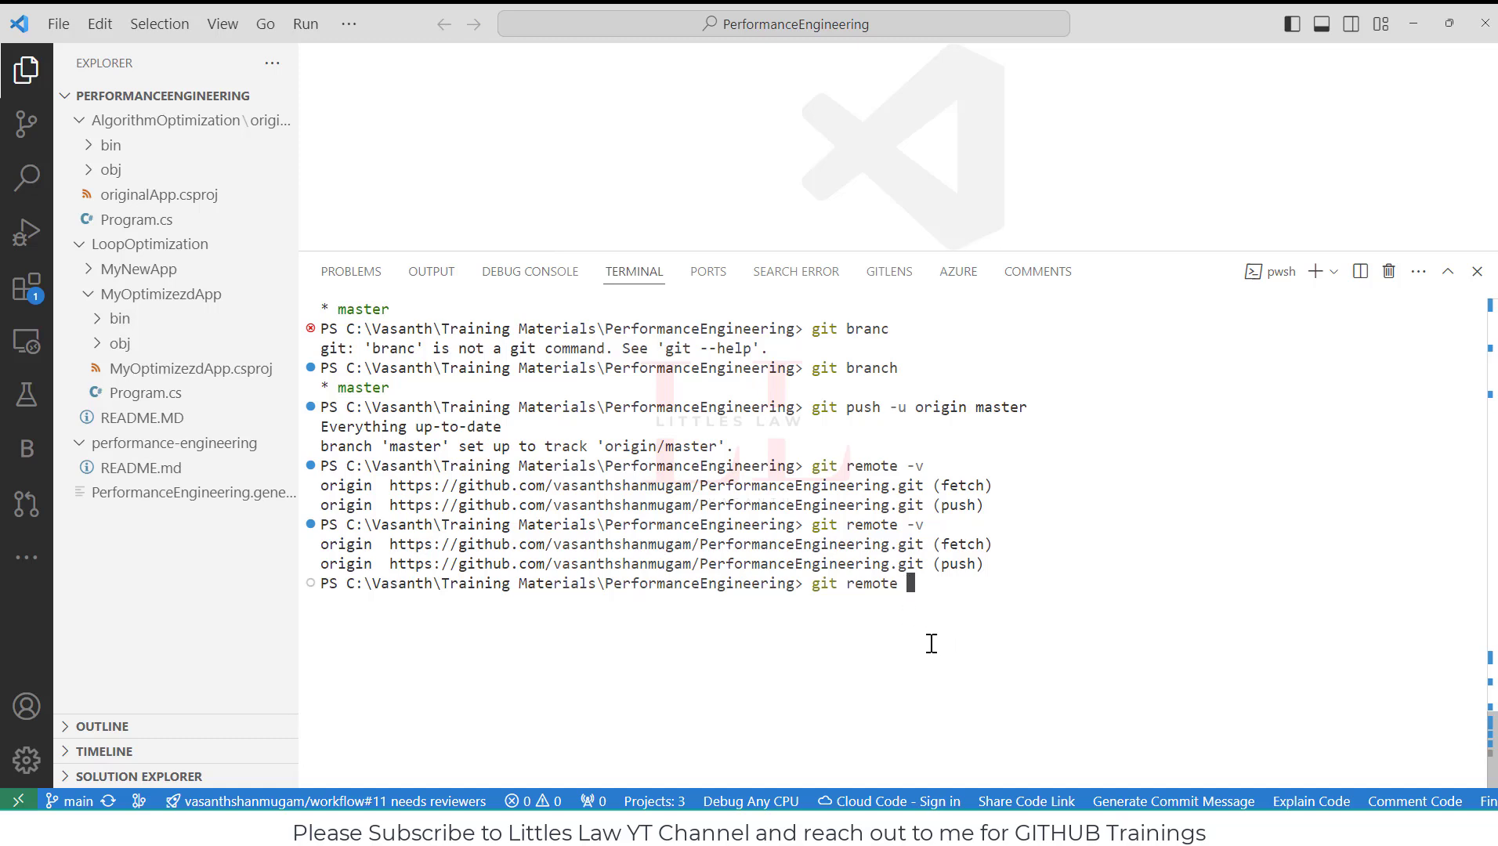
type("add origin")
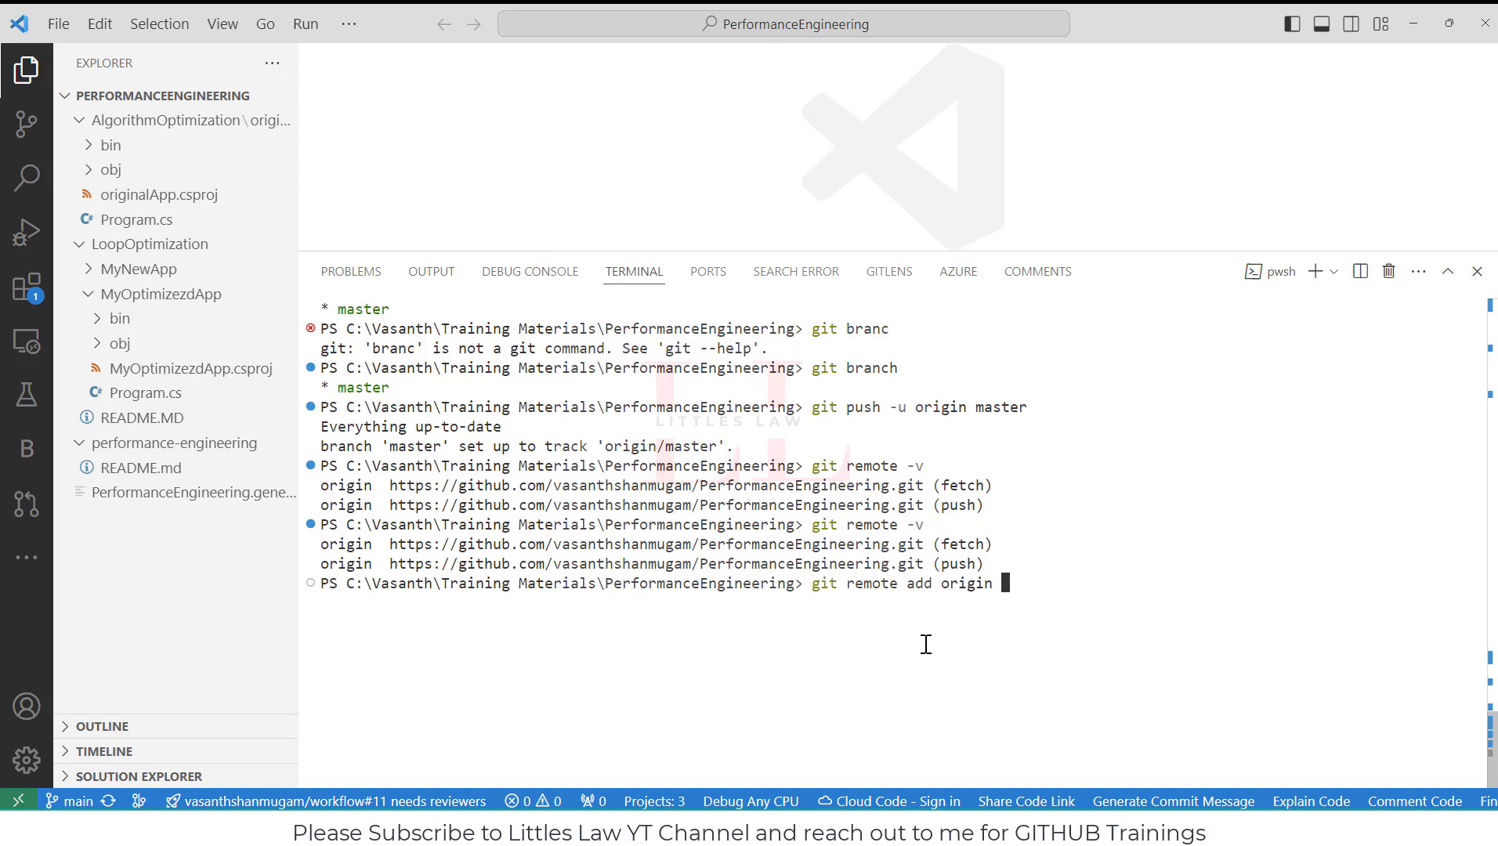
key("super+v")
left_click(1078, 398)
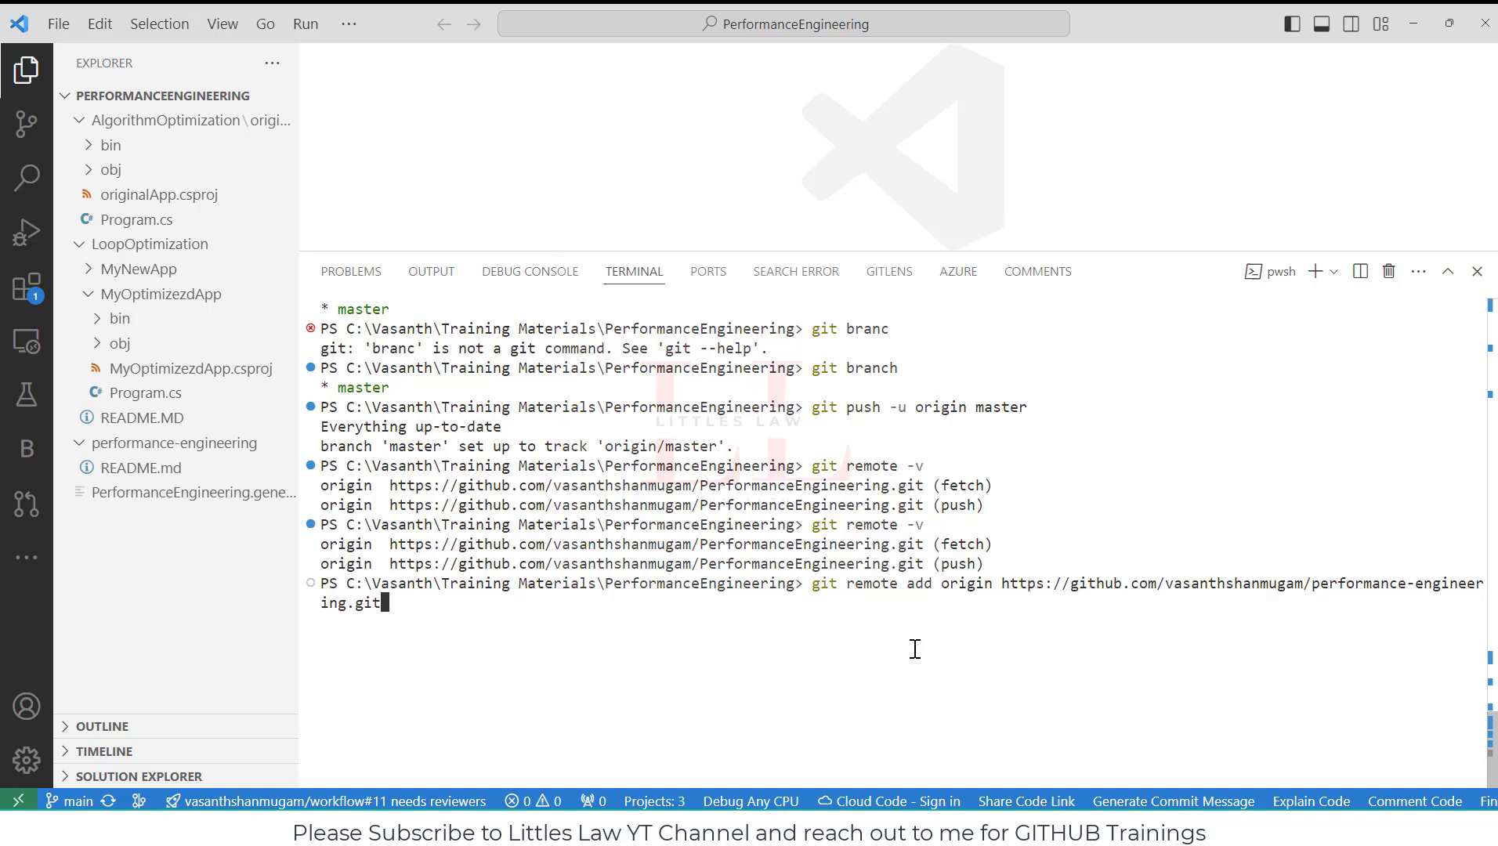
key("Return")
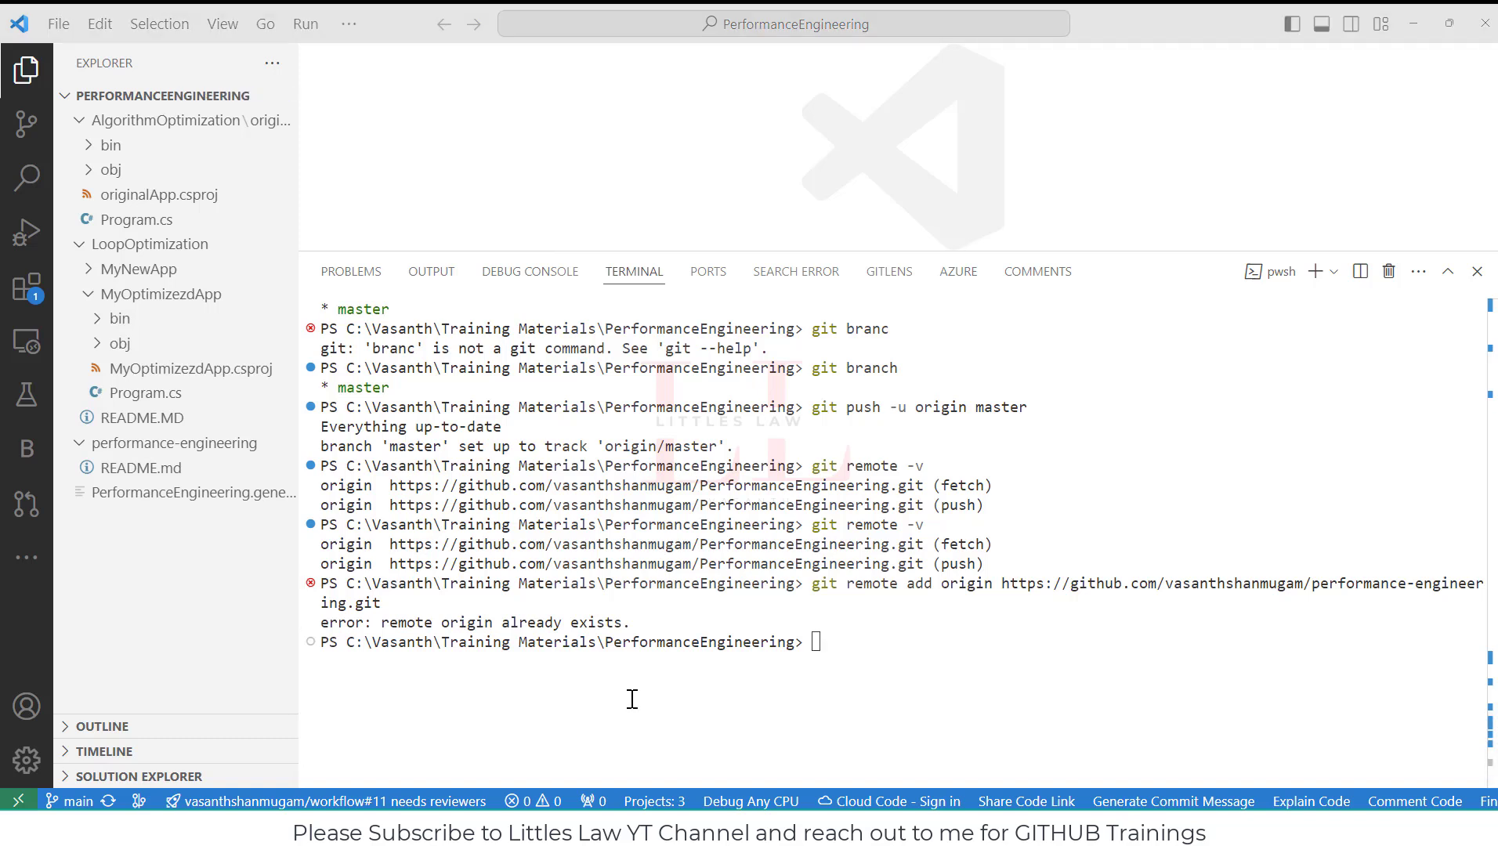
List the remotes again with git remote -v to see which URL origin uses.
type("gi")
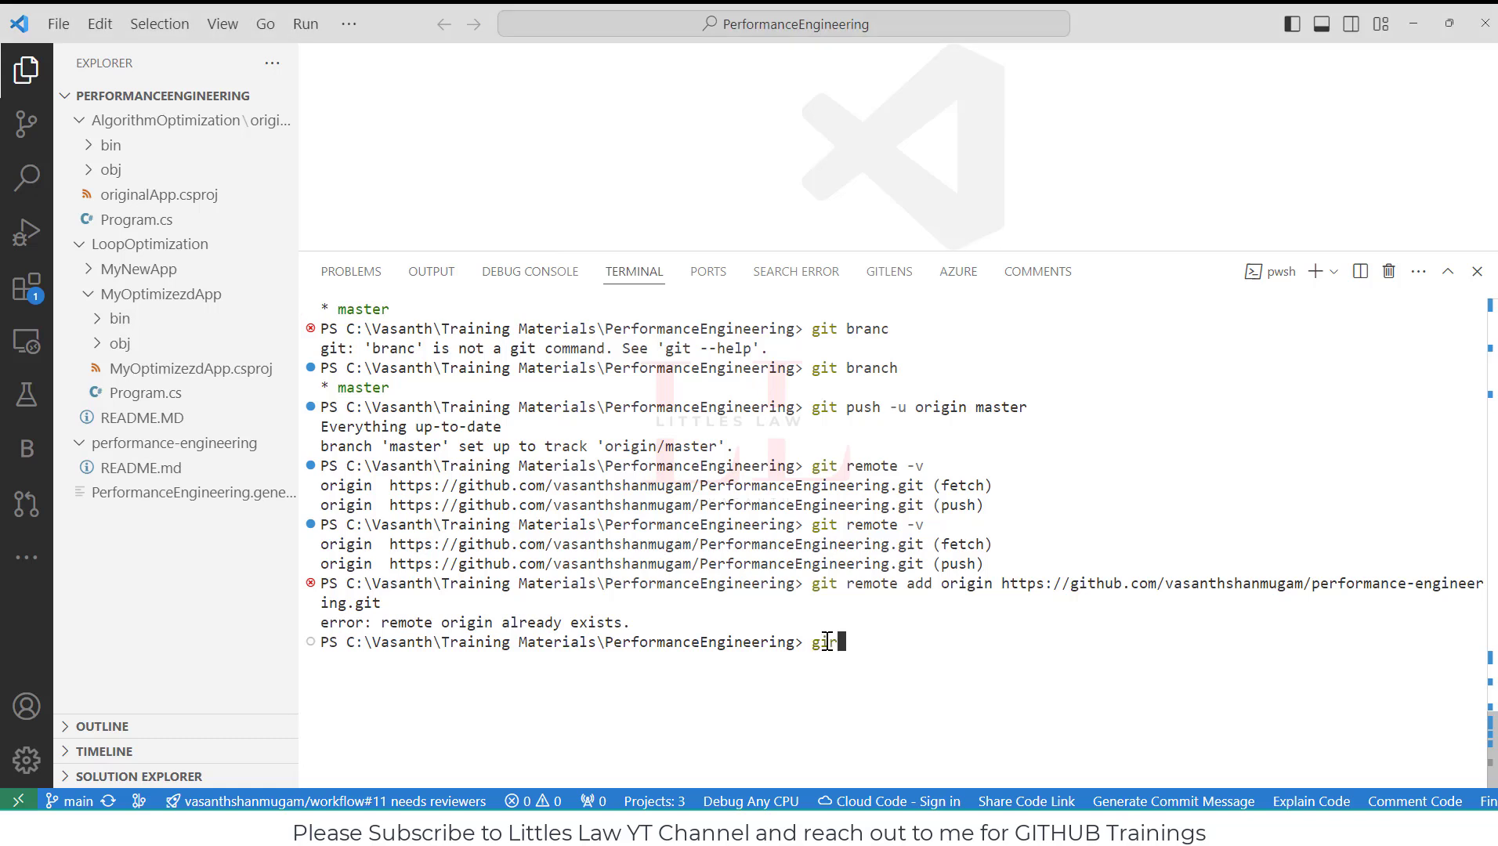
type("t remote -v")
key("Return")
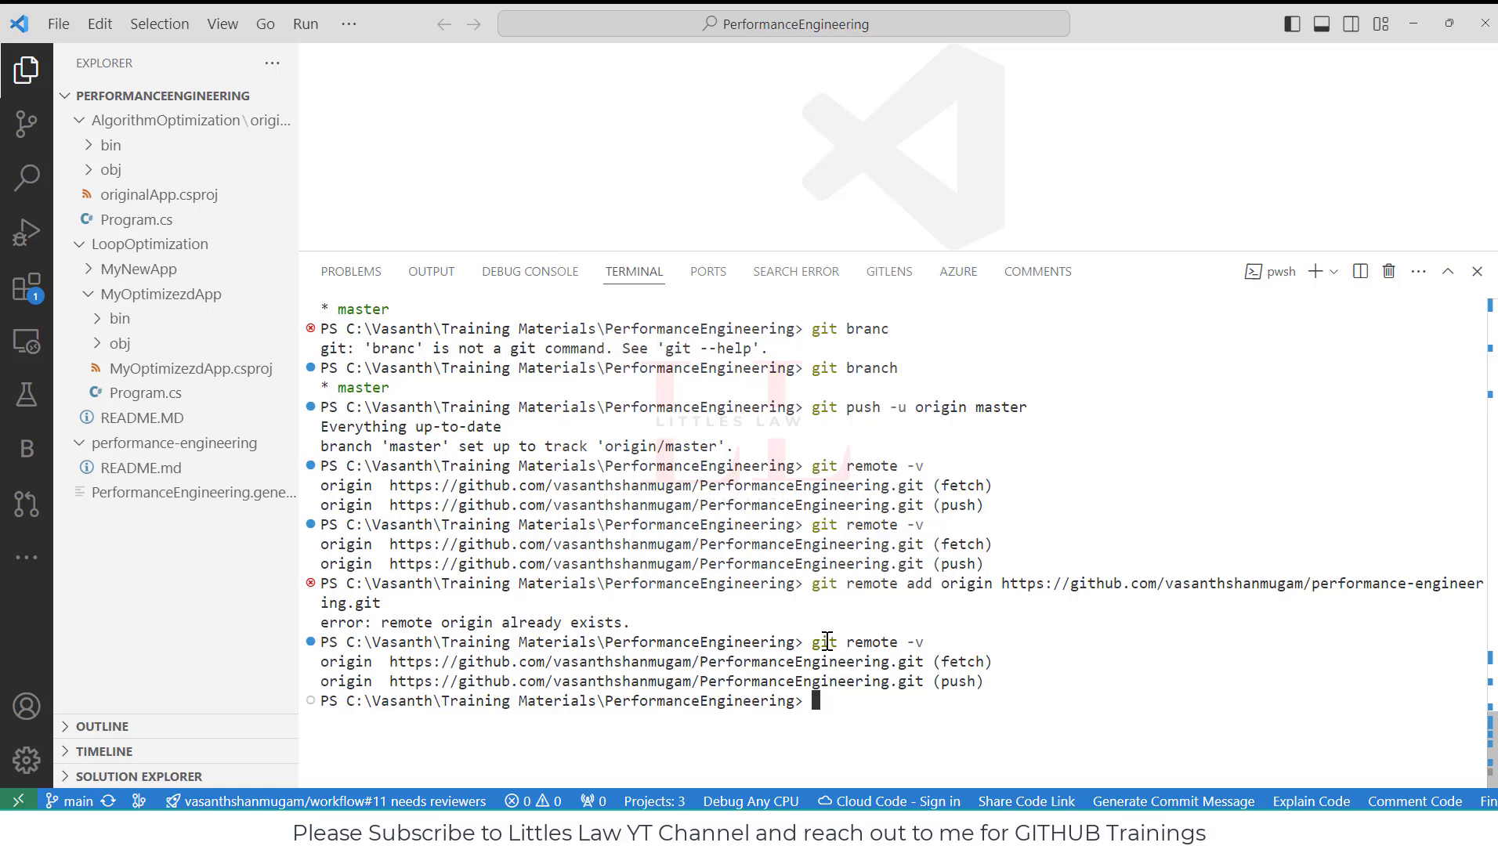
Remove the remote with git remote remove origin and check the remote list with git remote -v.
type("git remote remov")
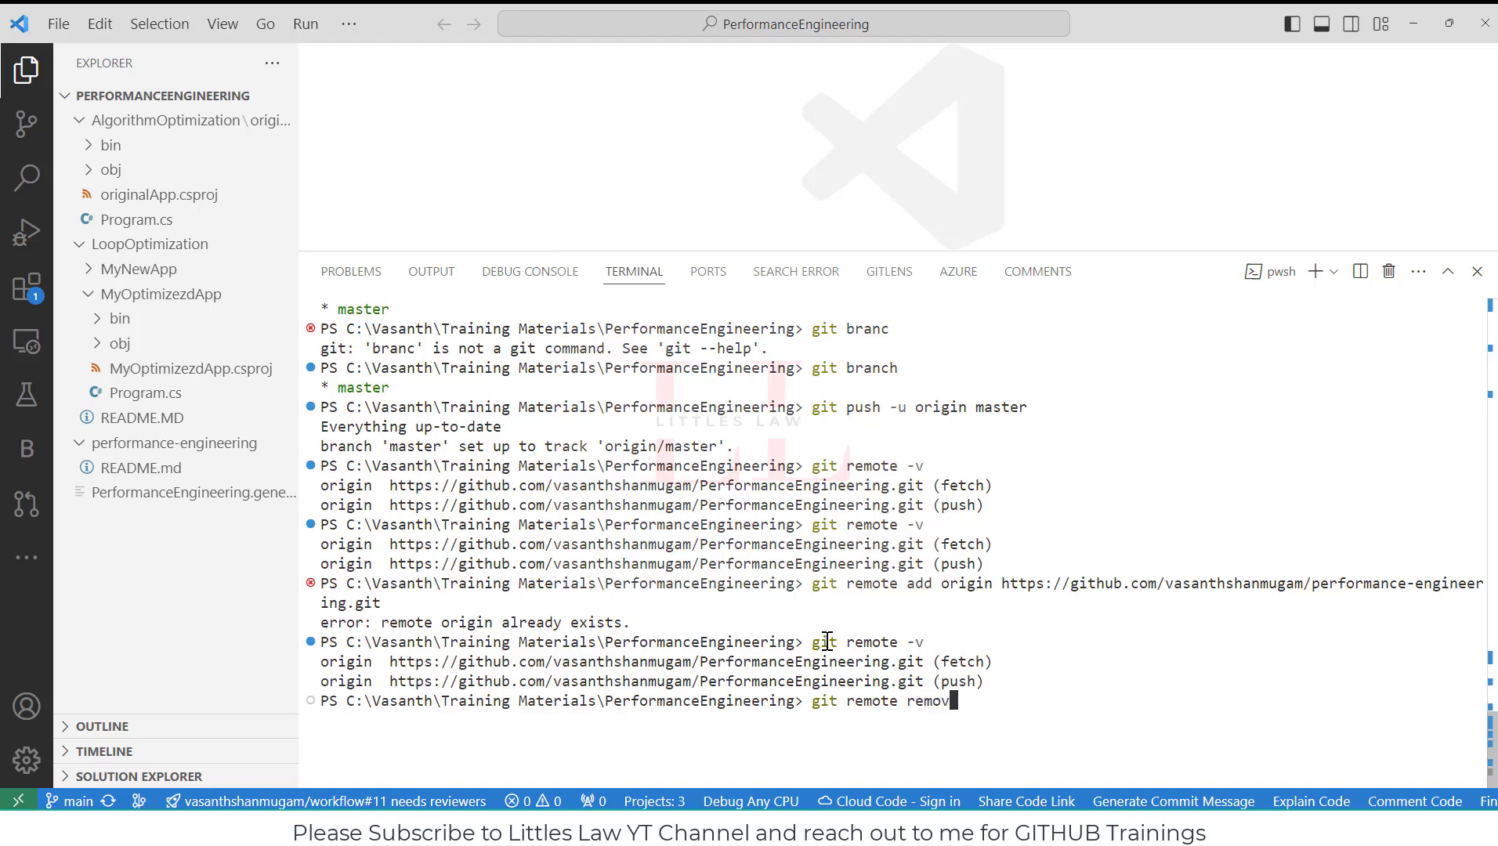
type("e origin")
key("Return")
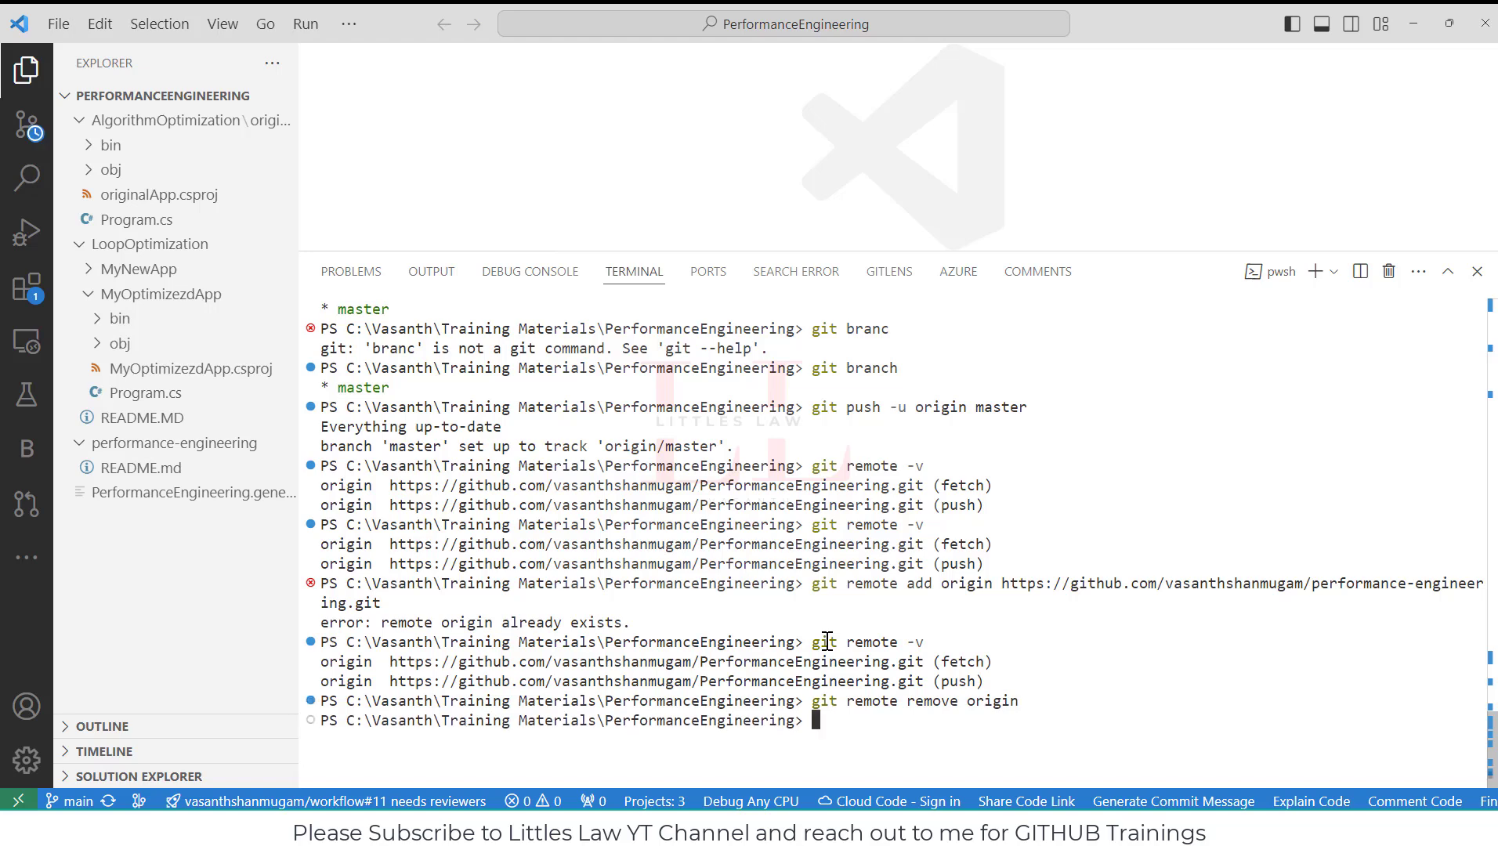
type("git remot")
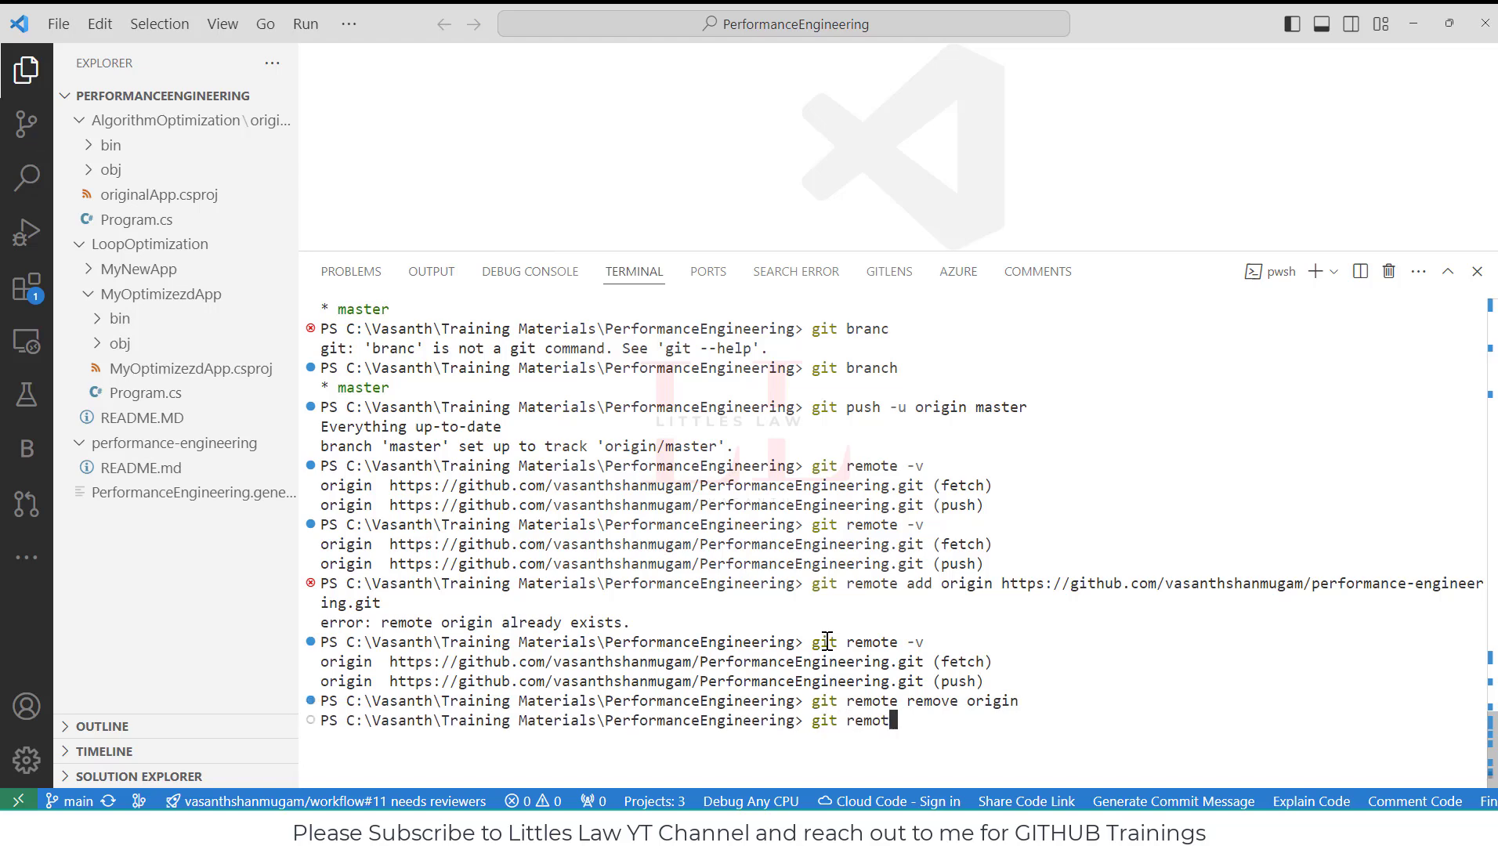
type("e -v")
key("Return")
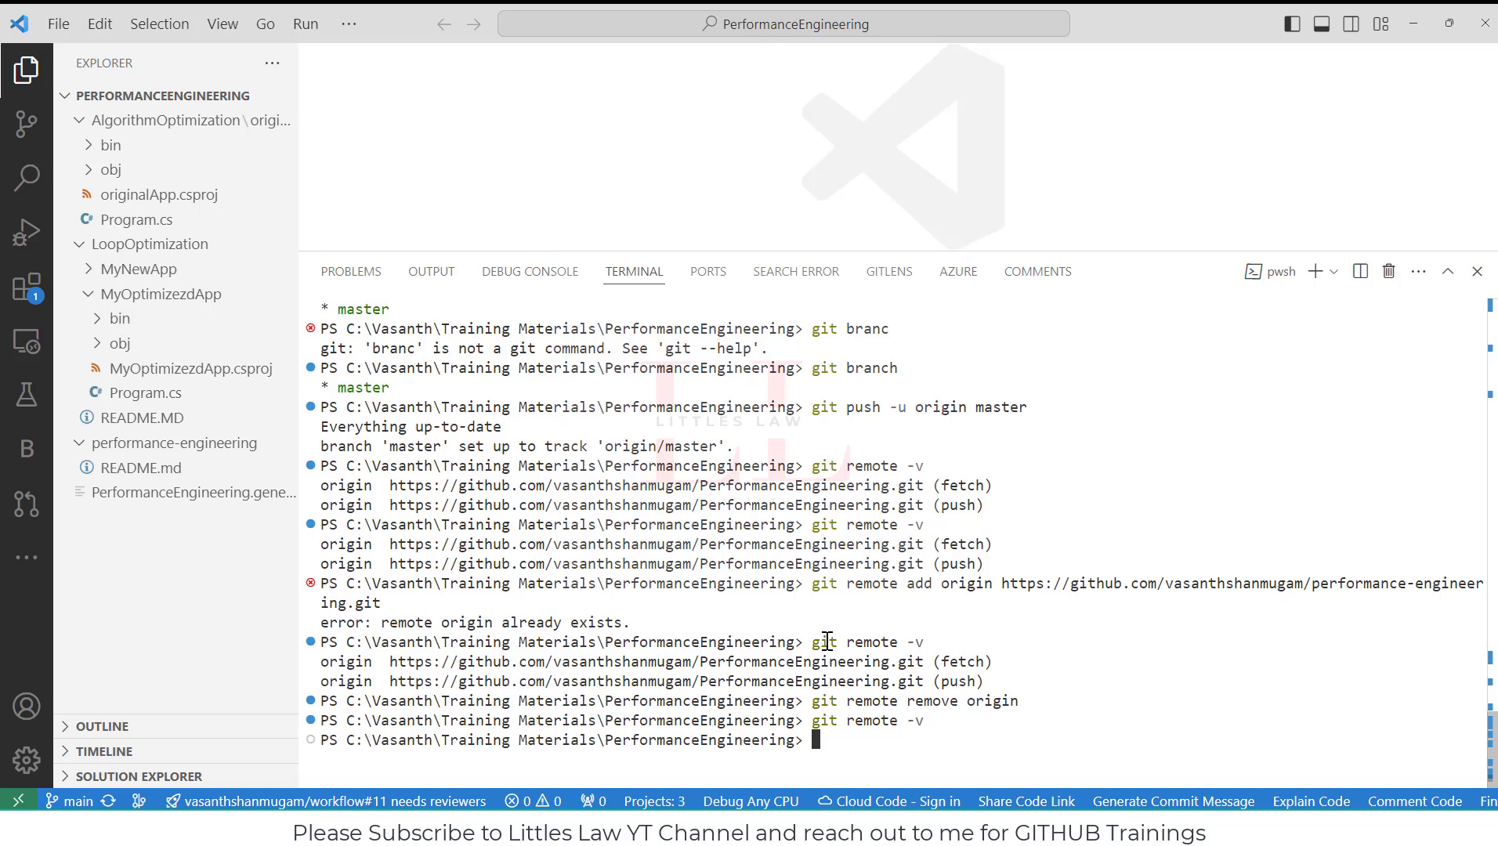
Rerun git remote add origin with the performance-engineering.git URL, then list the remotes and highlight the repository name in the push URL.
key("Up")
key("Up")
key("Up")
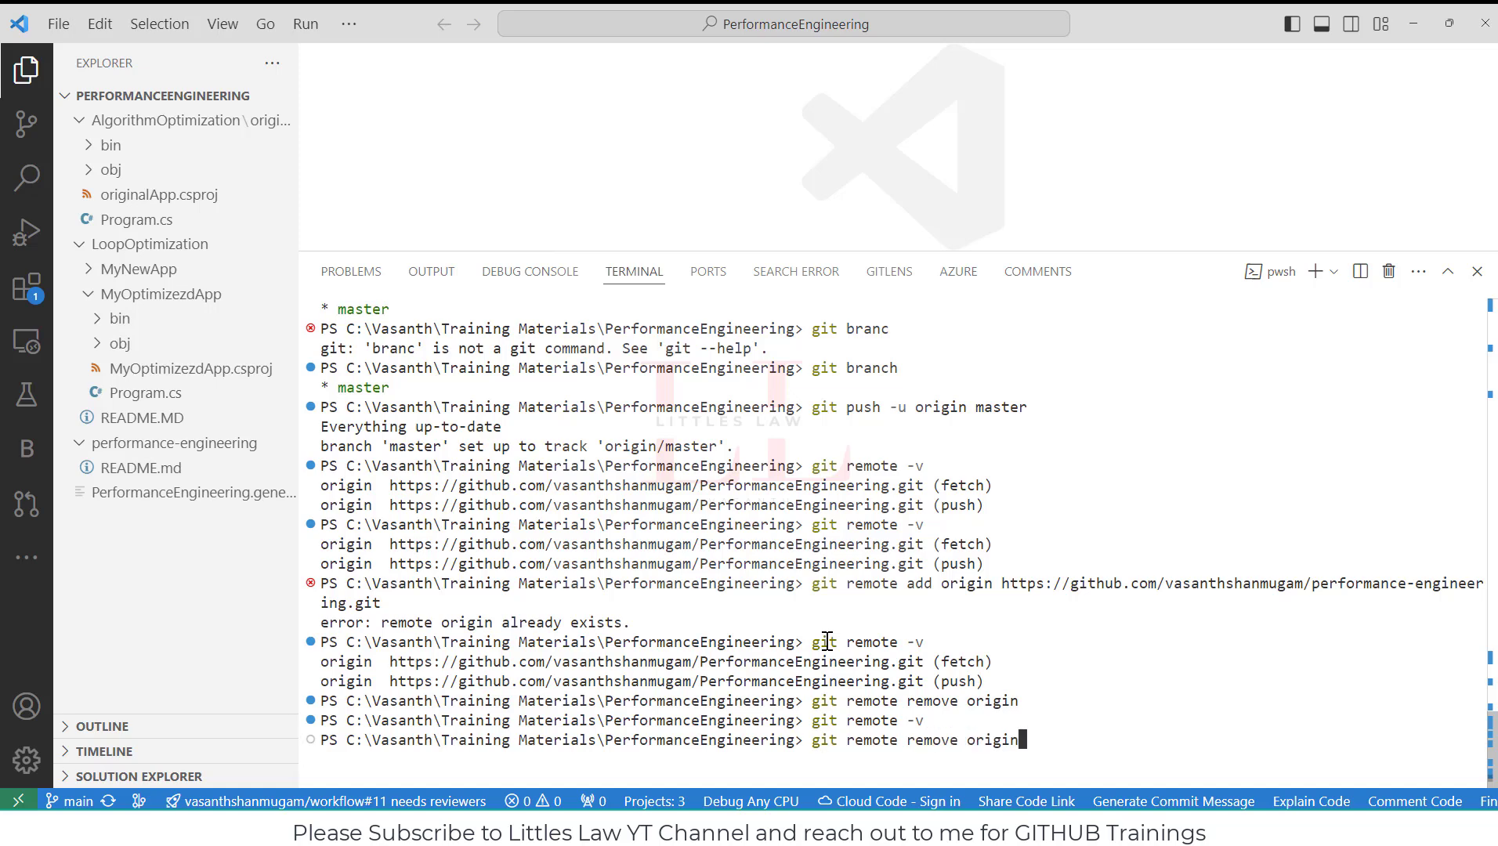
key("Return")
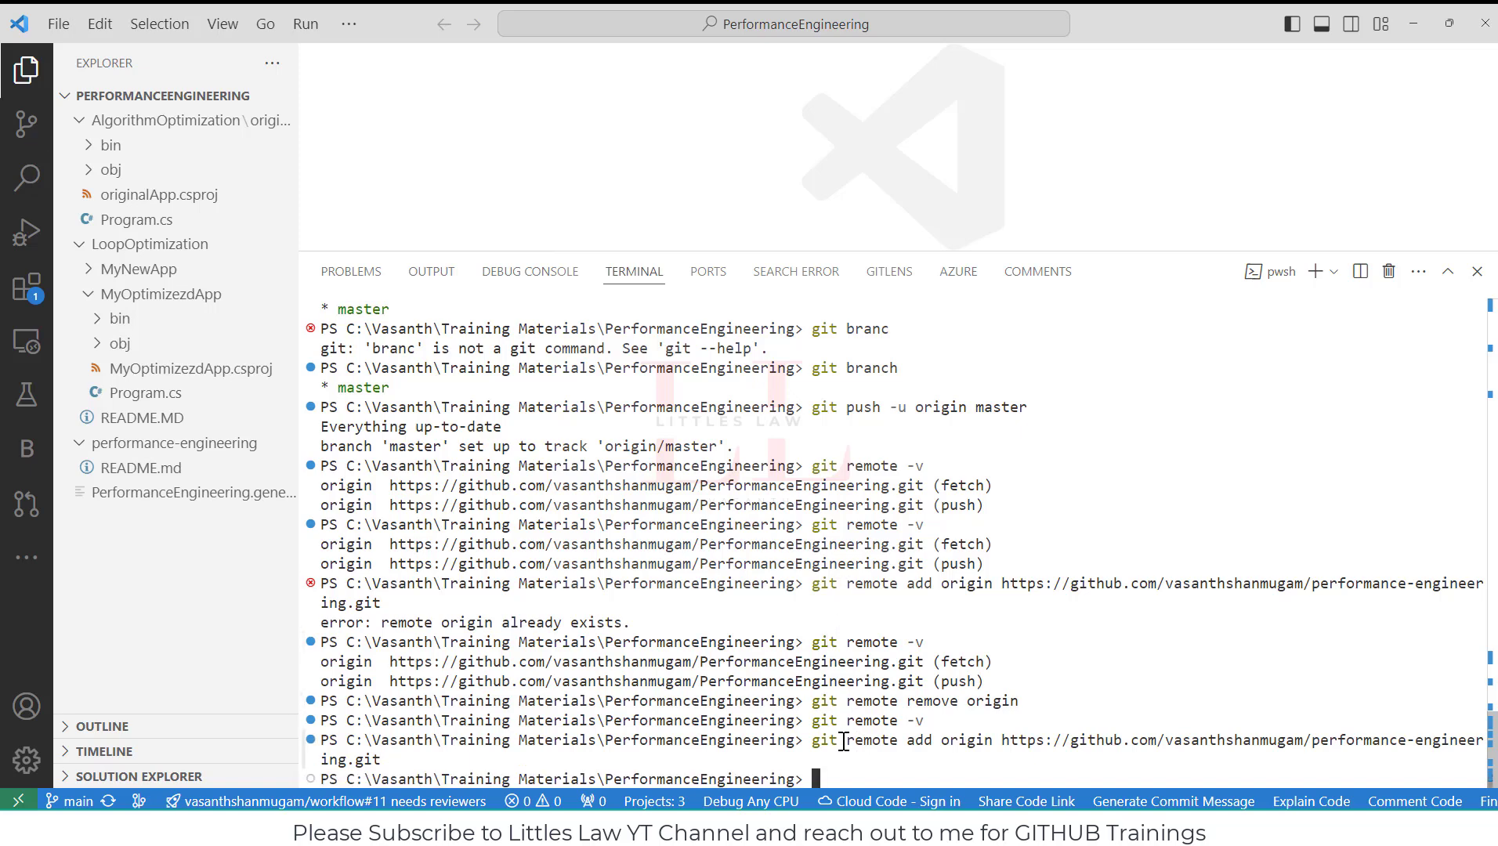
type("git remote -v")
key("Return")
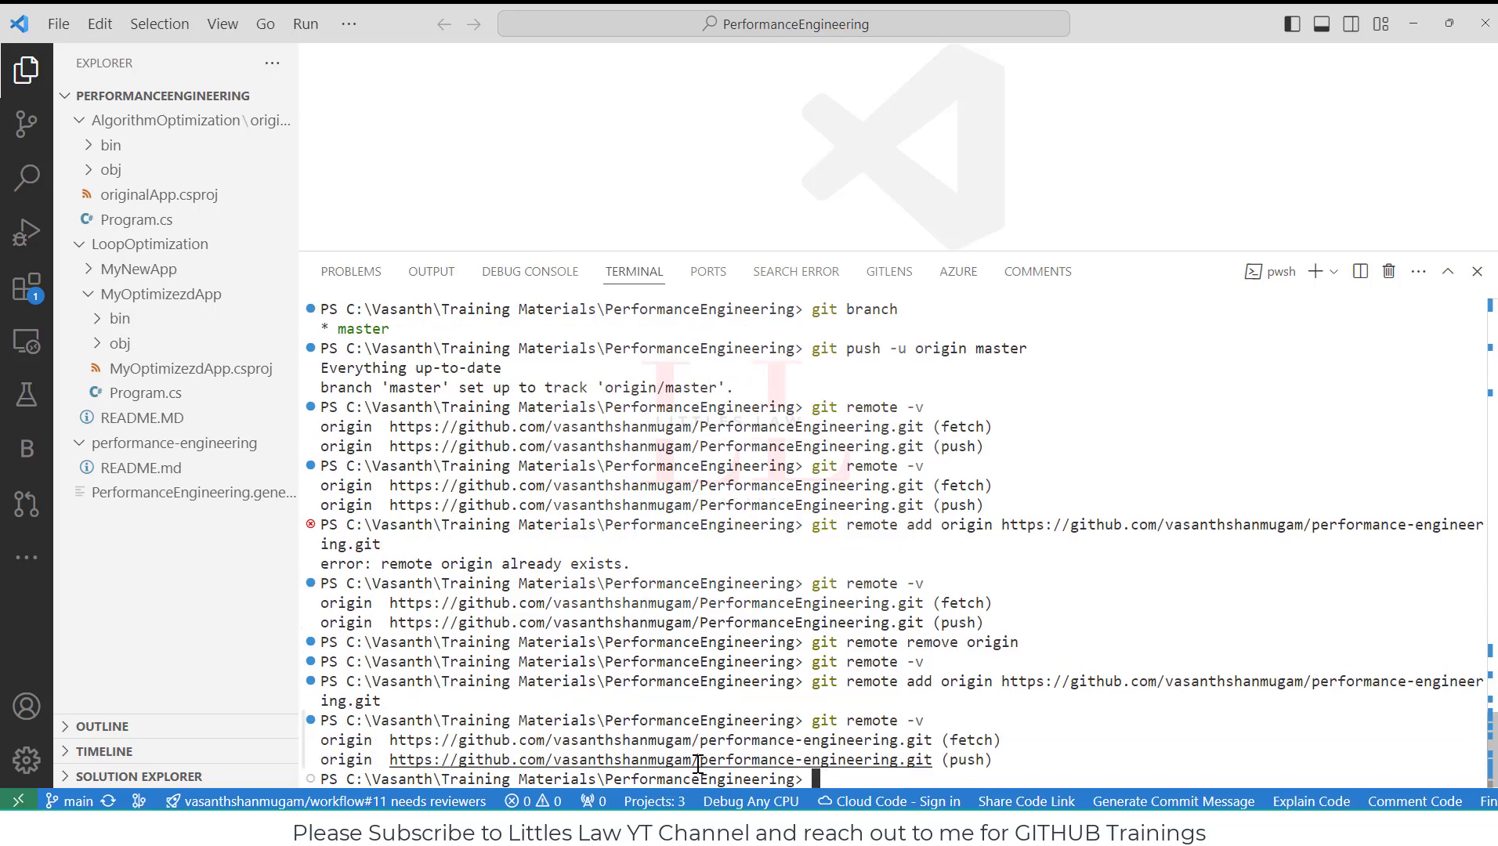
left_click_drag(699, 759, 930, 758)
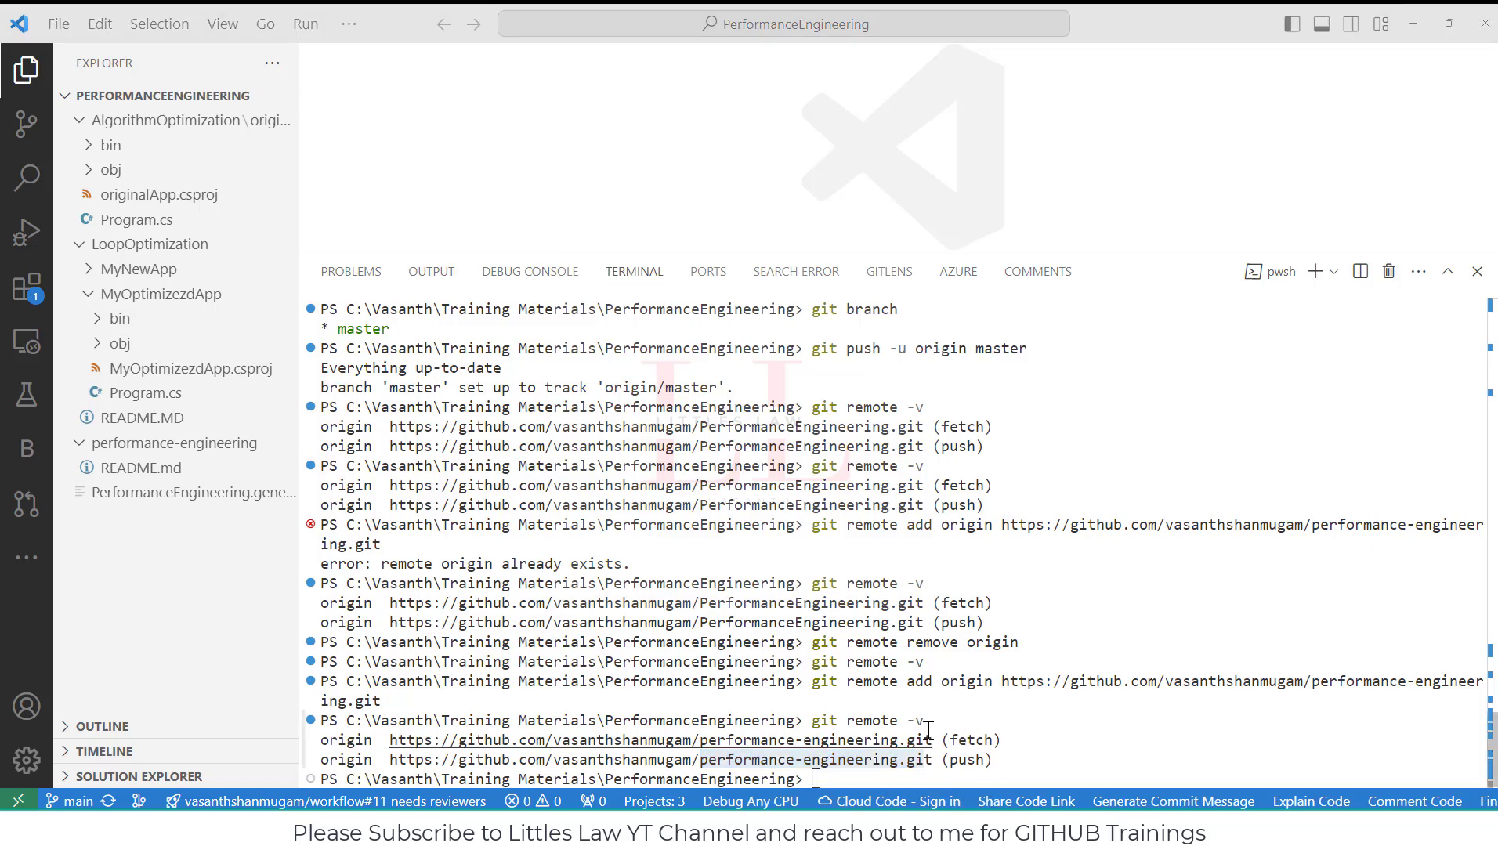
Push the local master branch to the new remote with git push -u origin master.
left_click(849, 784)
type("git")
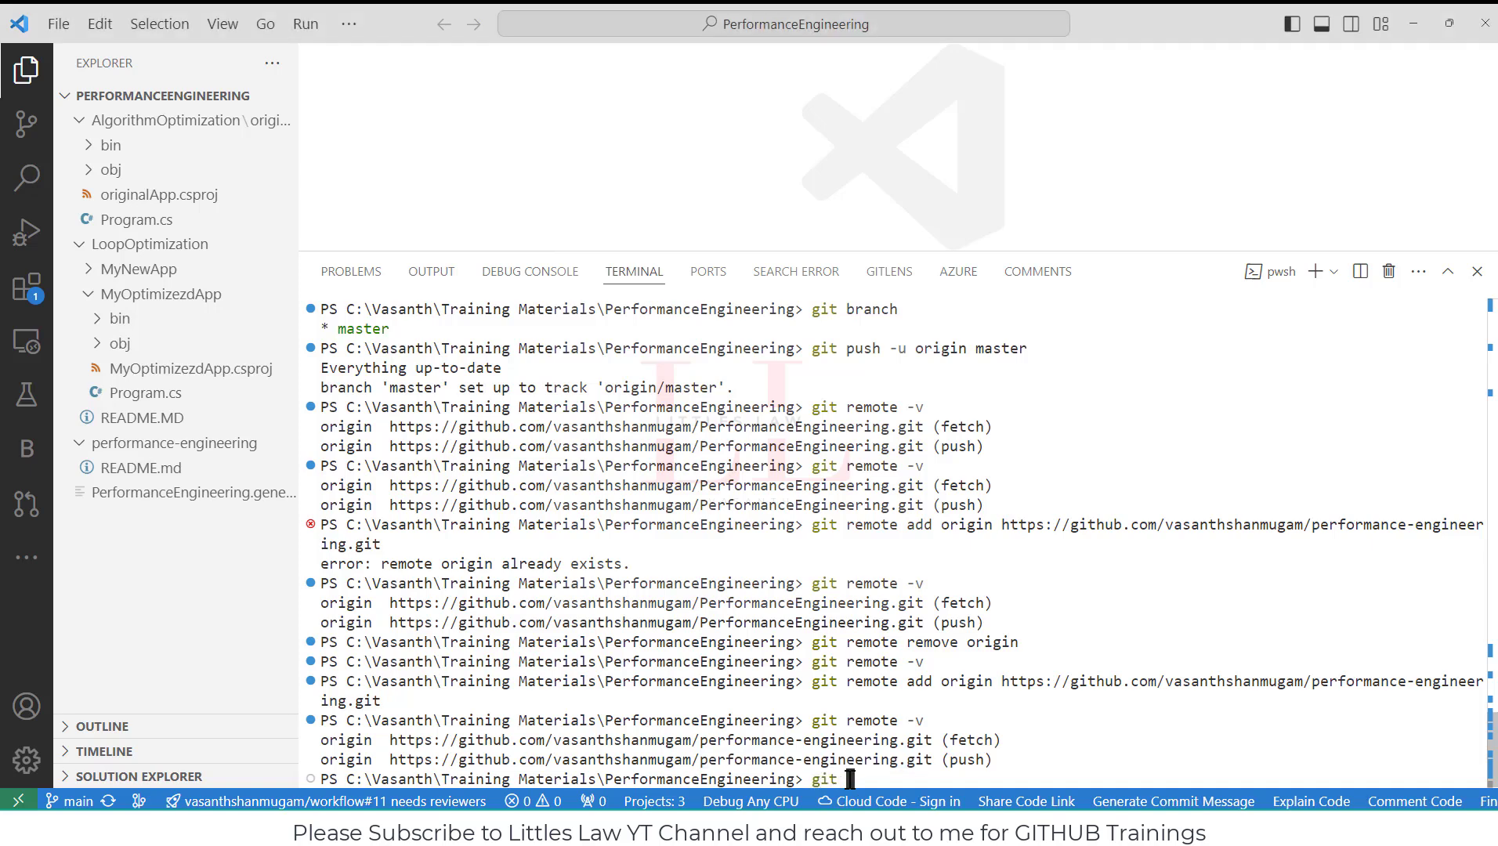
type(" push -u origin master")
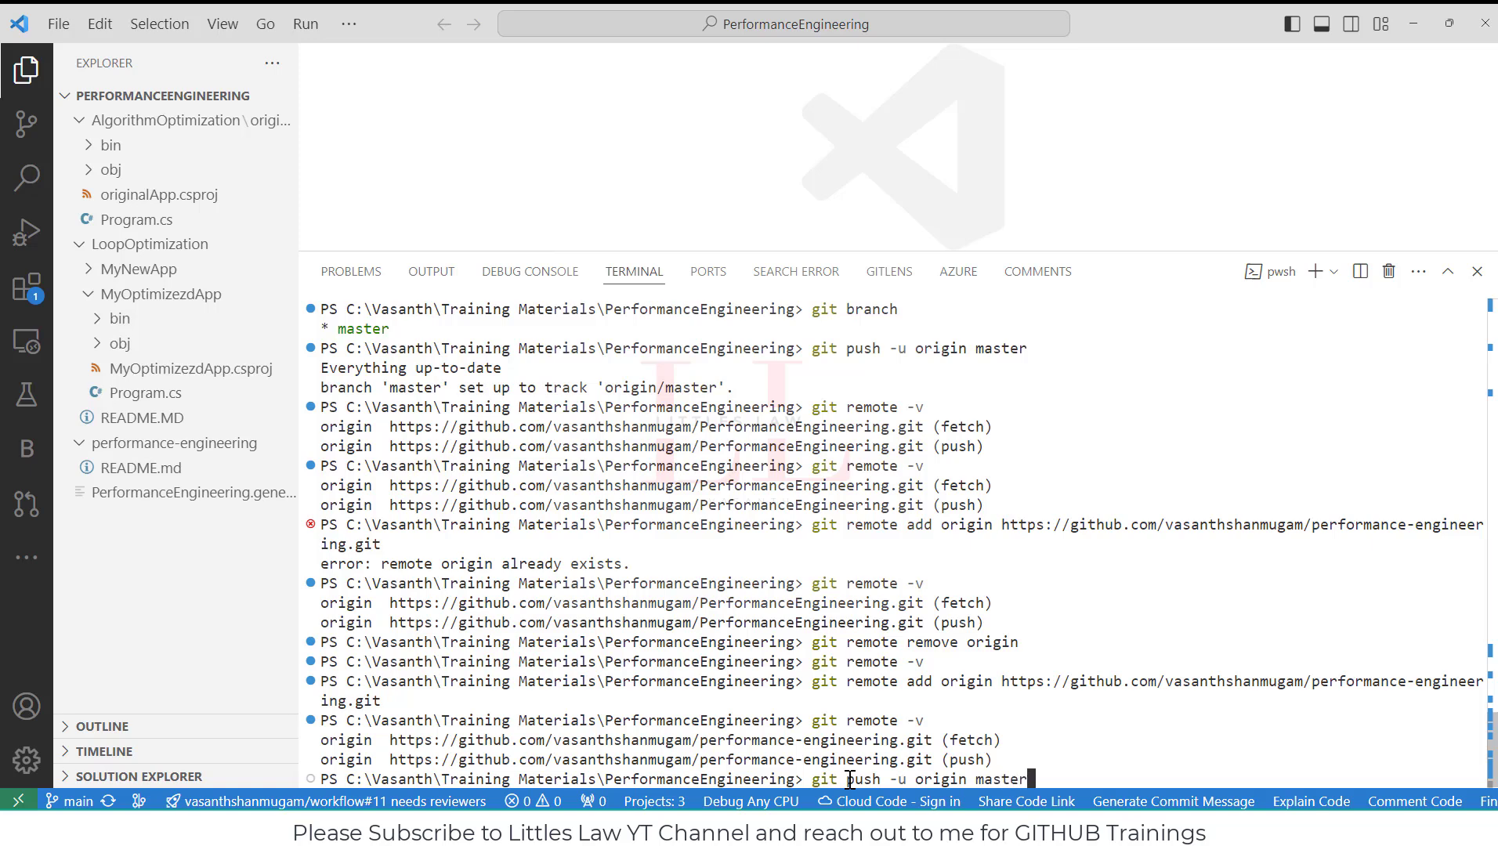
key("Return")
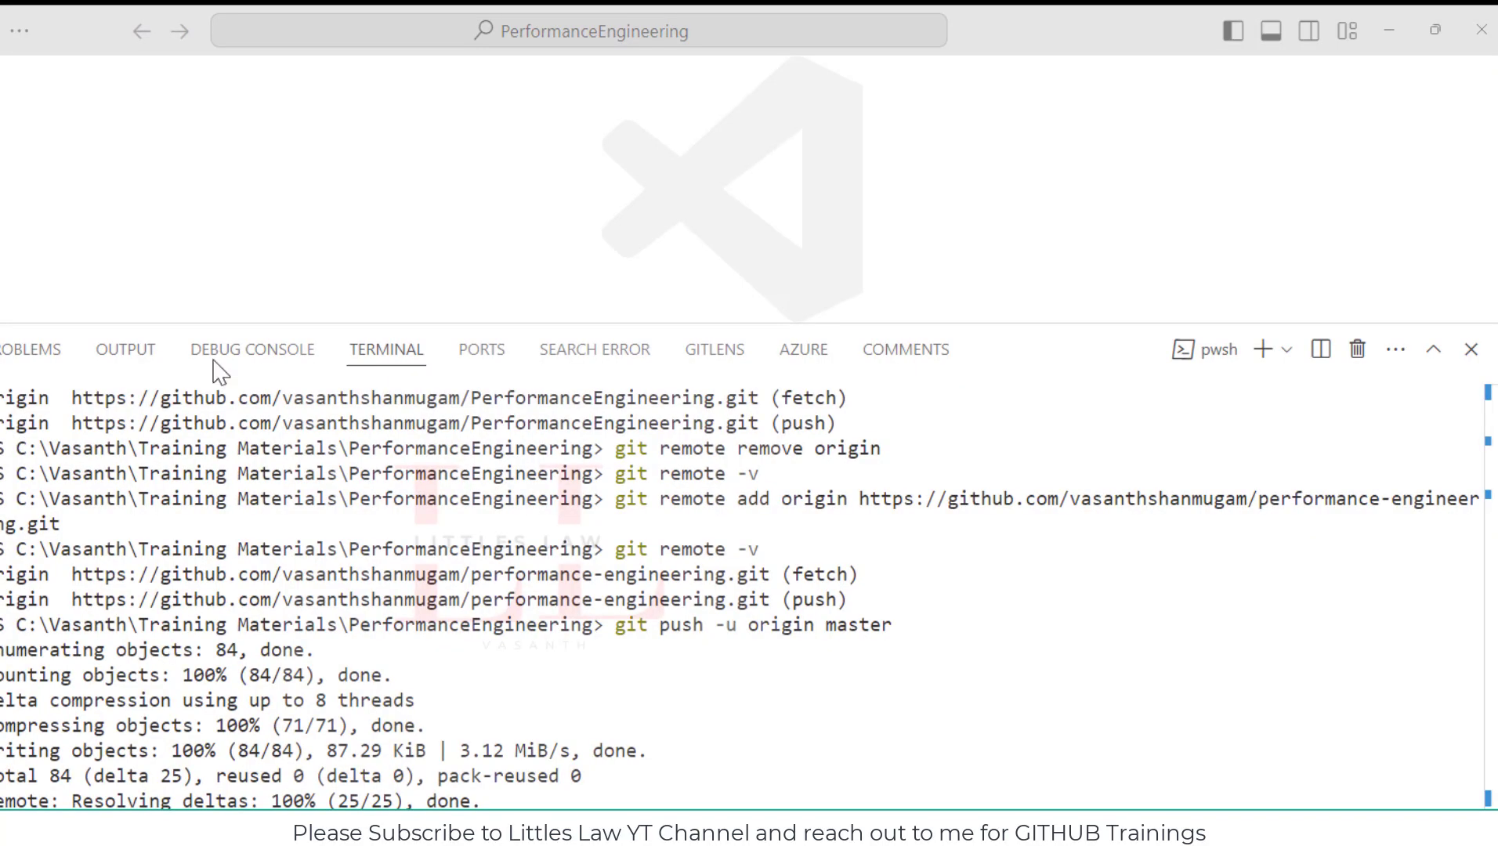
Switch to the Microsoft Edge browser and go to github.com.
left_click_drag(213, 361, 547, 462)
double_click(547, 462)
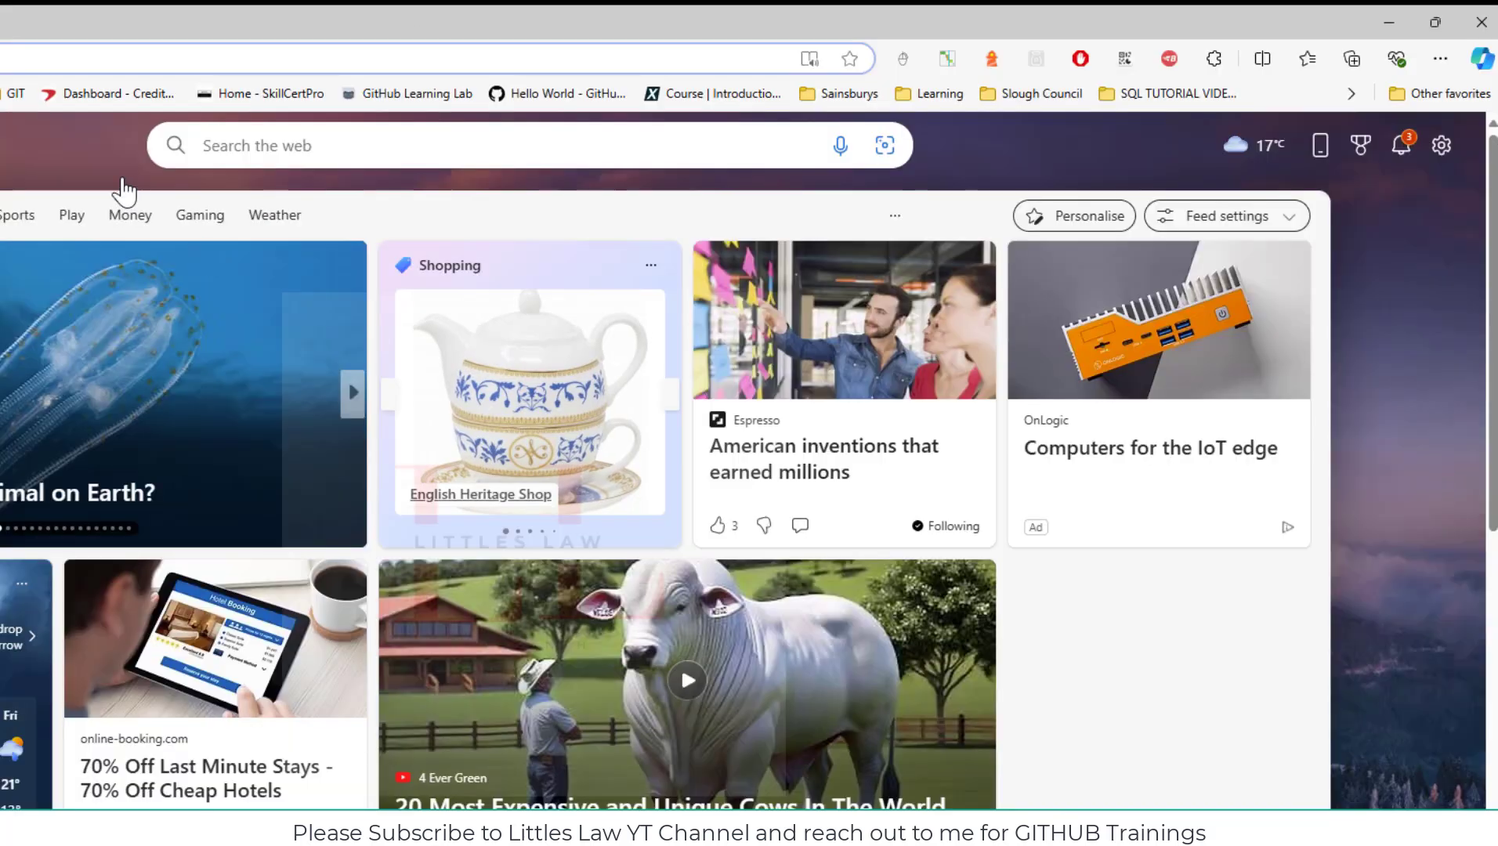
left_click(67, 61)
type("git")
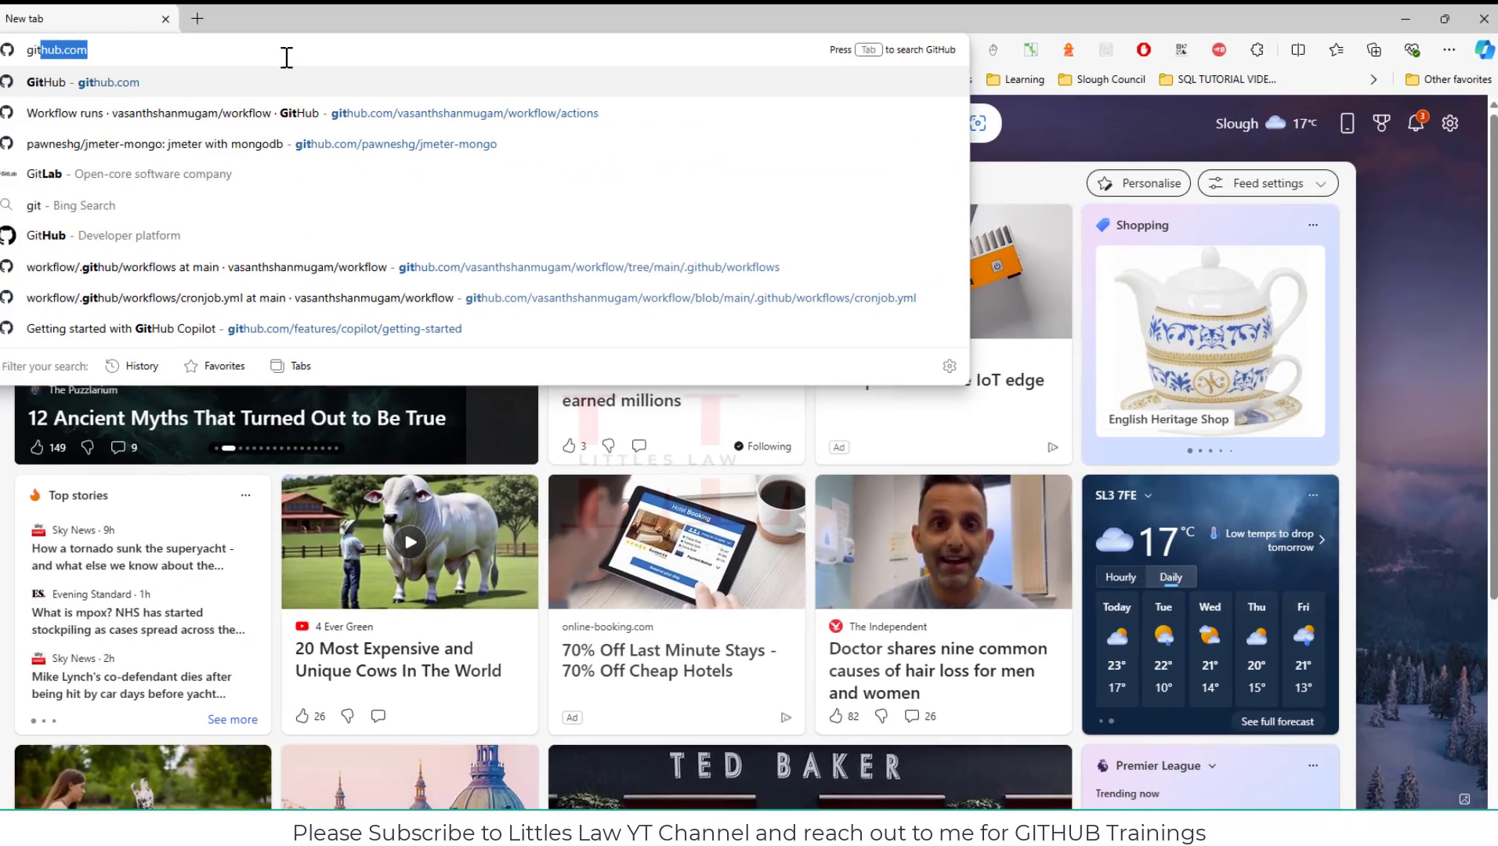
key("Return")
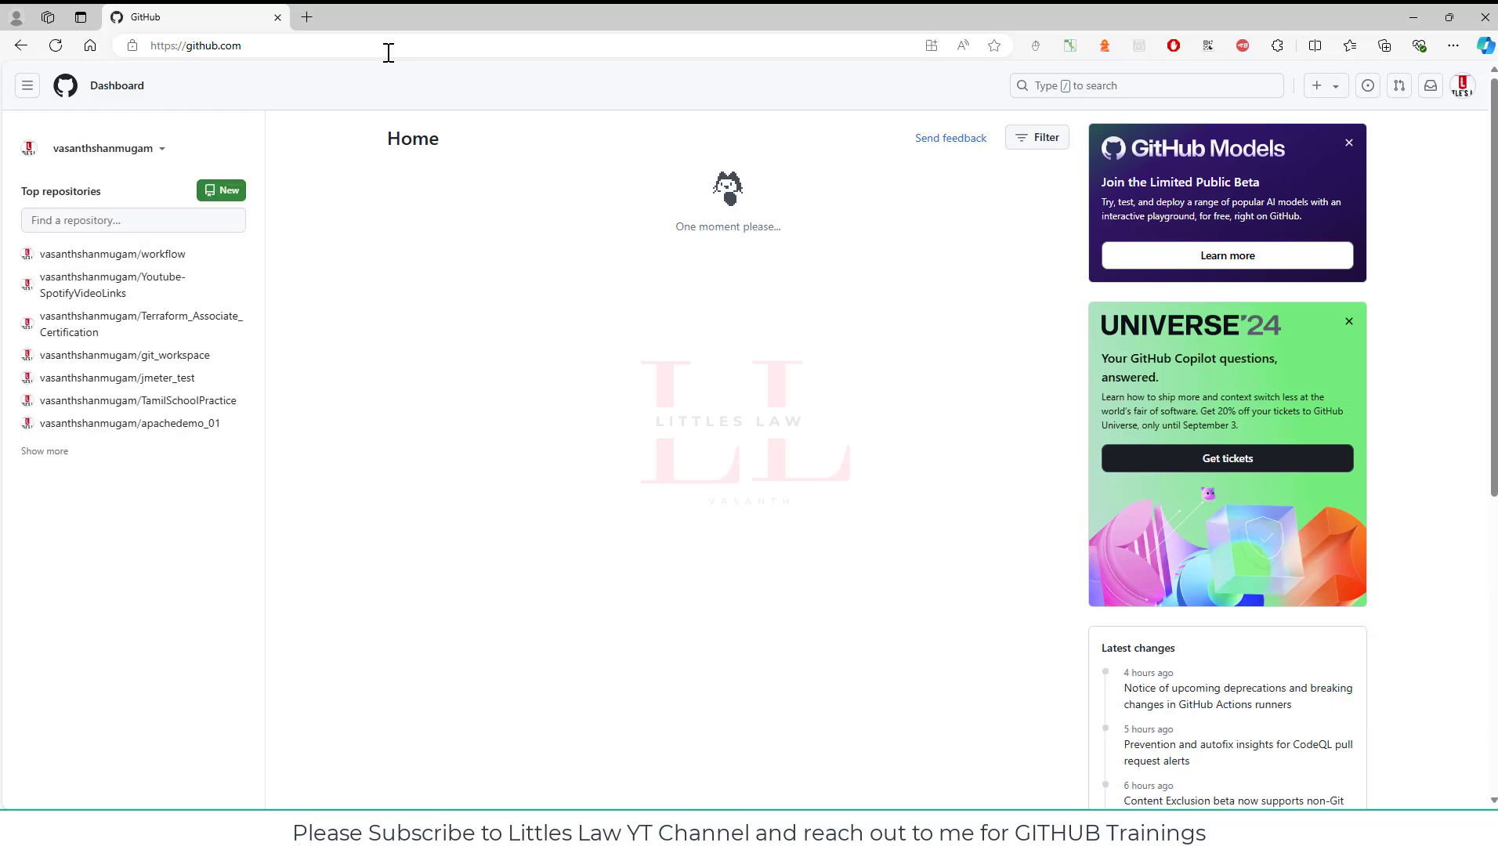
Search the top repositories for "performance-engin" and open the performance-engineering repository.
left_click(162, 225)
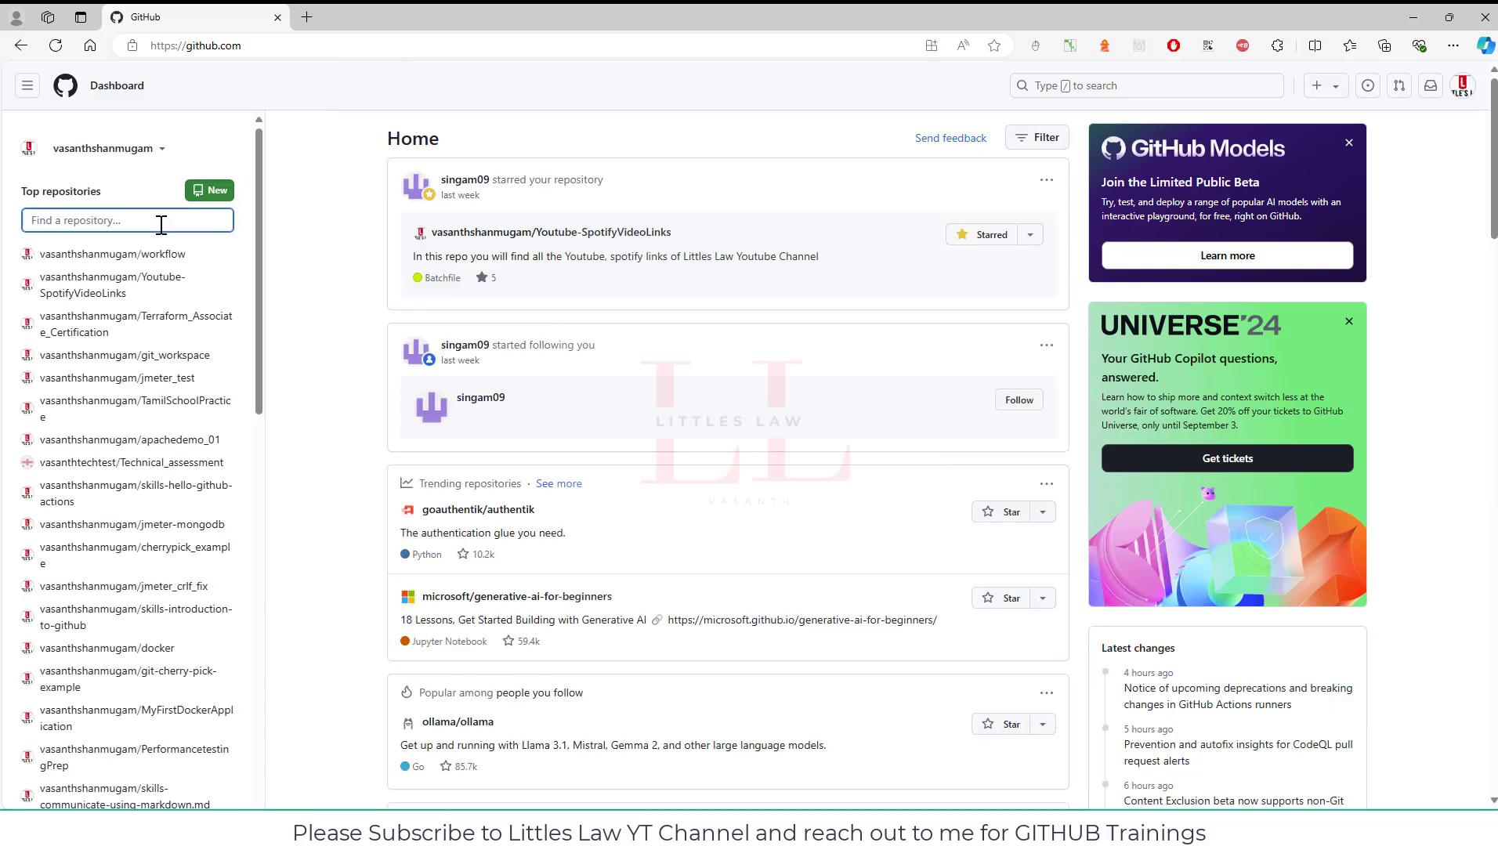
type("performance-engi")
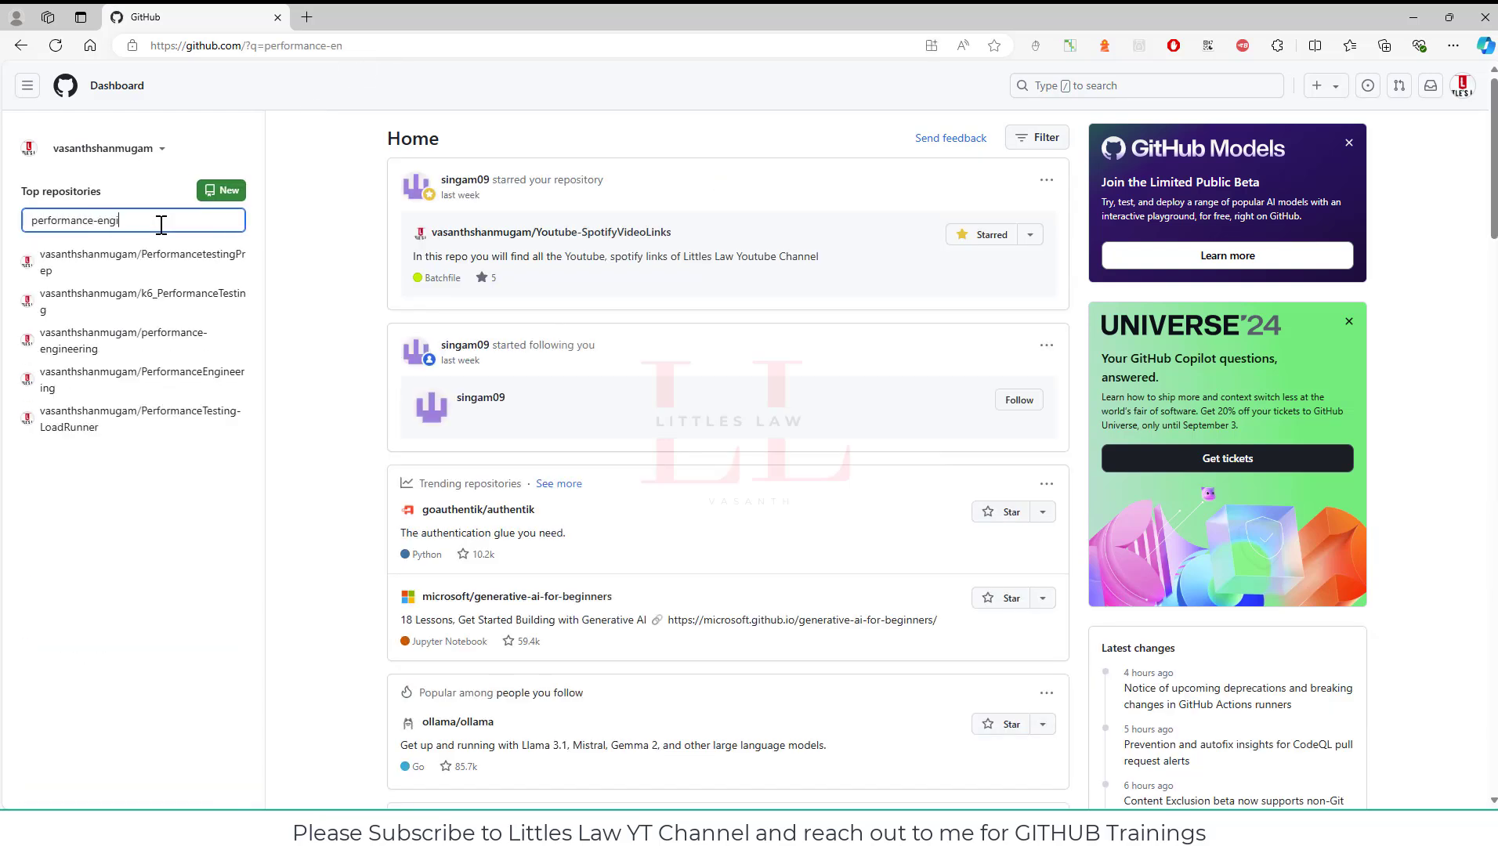
type("n")
left_click(173, 262)
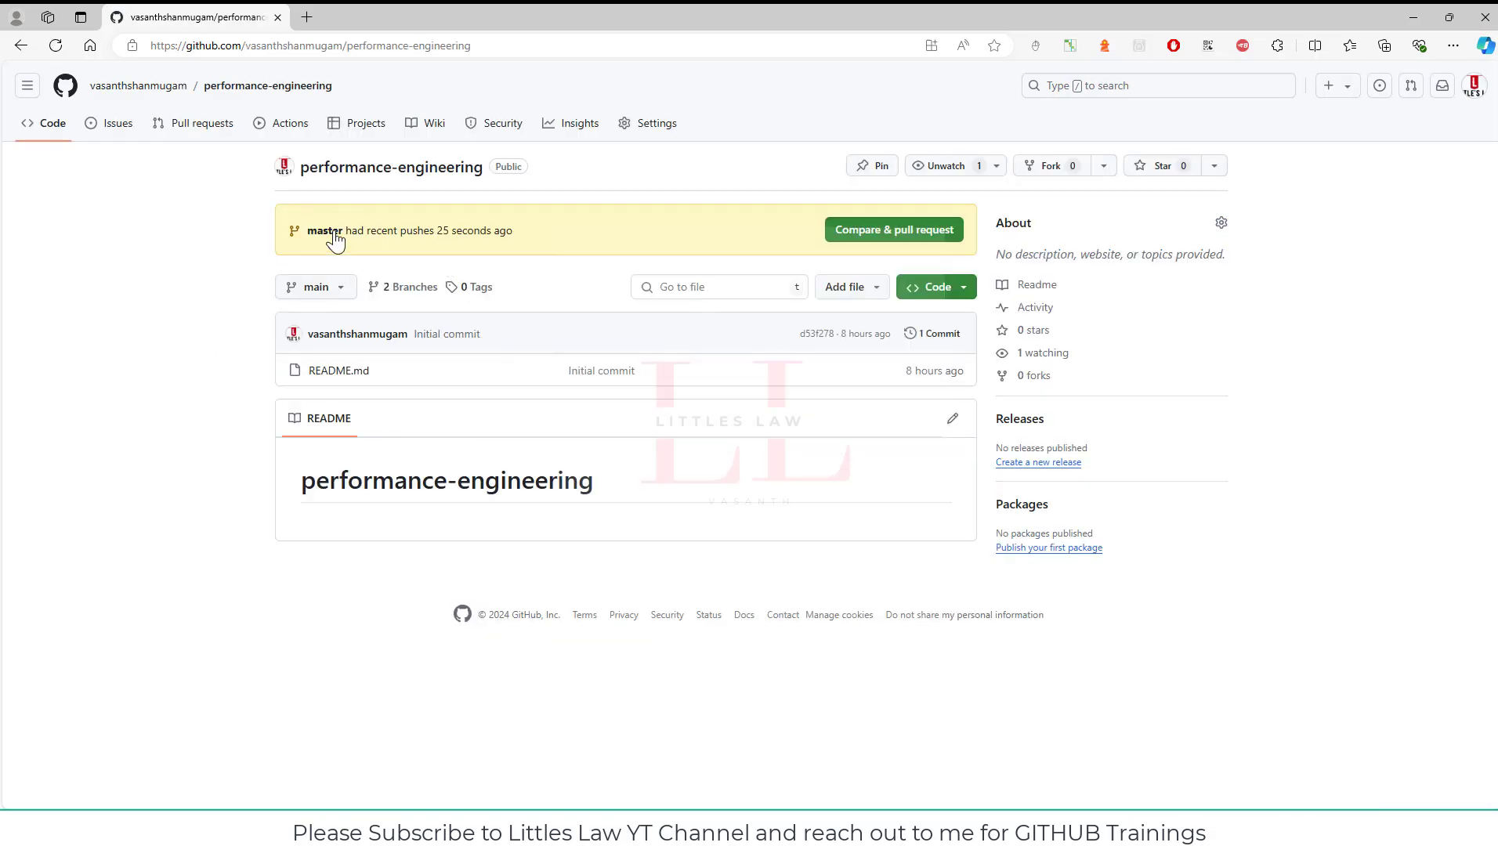
Open the comparison of the recently pushed master branch against main and examine the changed files.
left_click(870, 237)
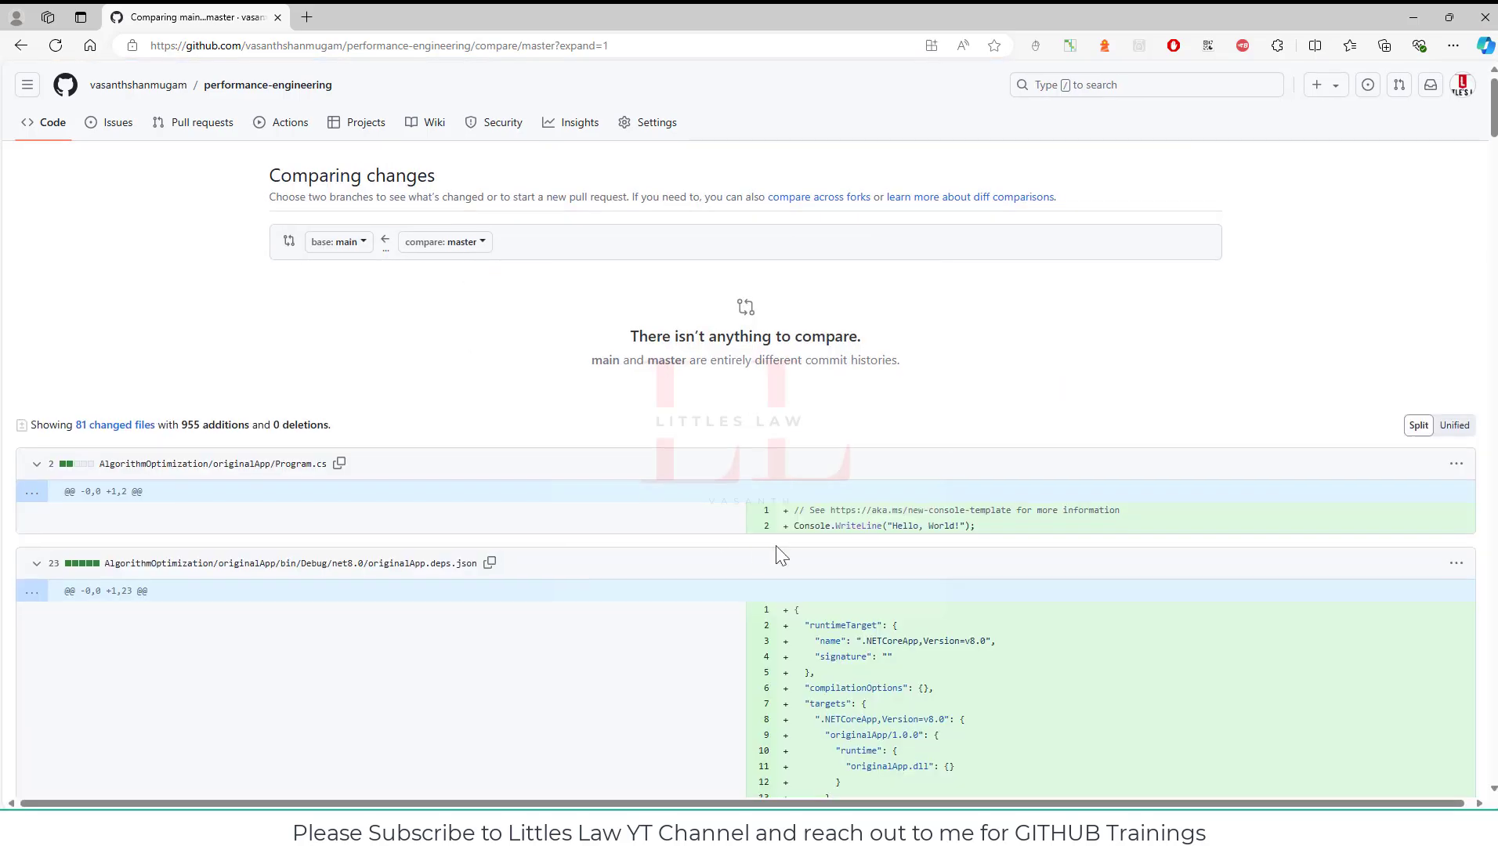
scroll(736, 537, "down", 5)
scroll(528, 451, "down", 6)
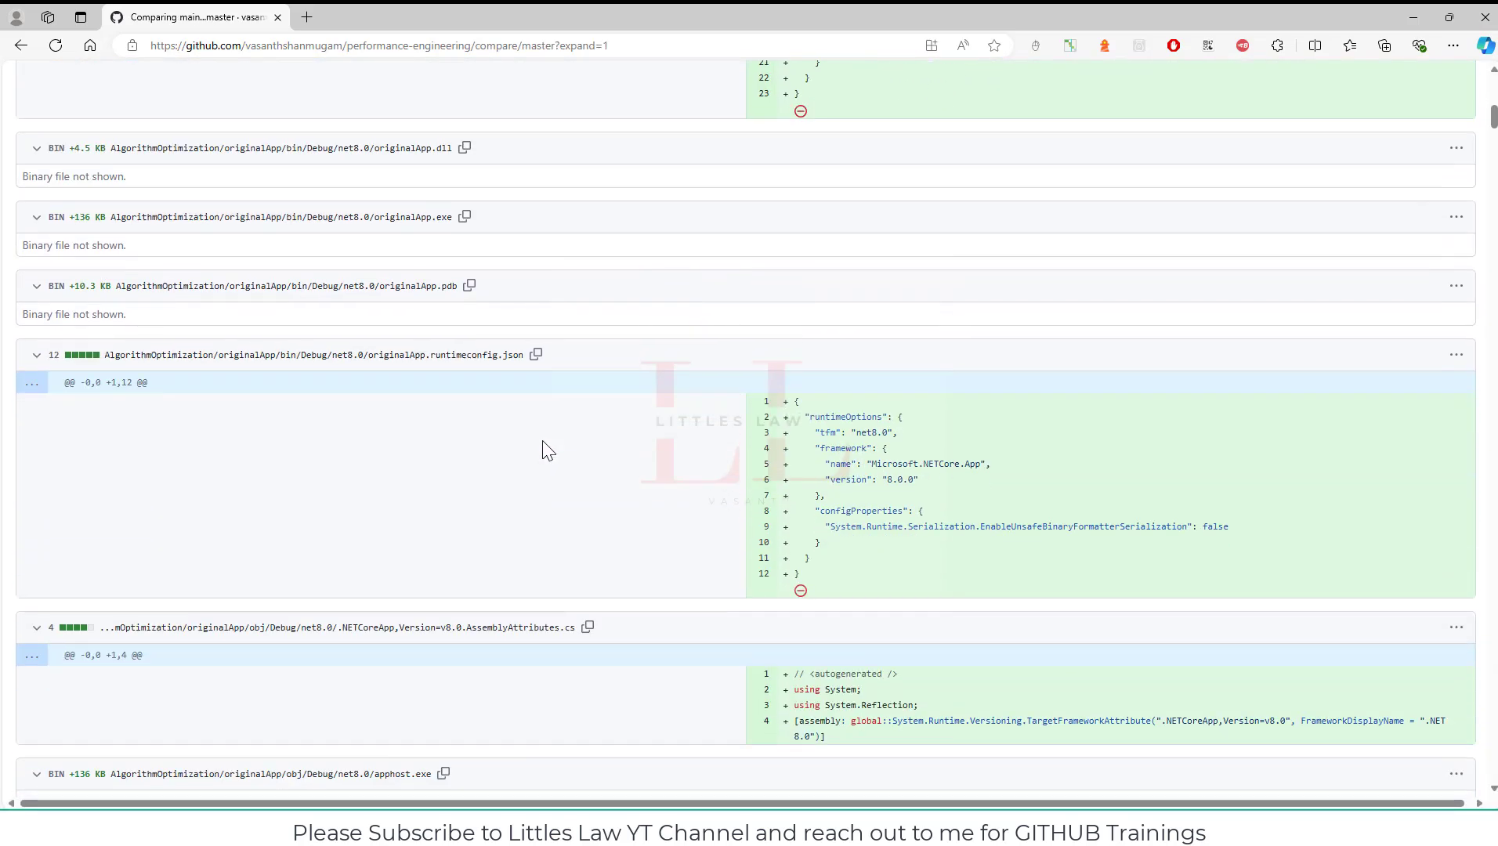
scroll(544, 443, "down", 15)
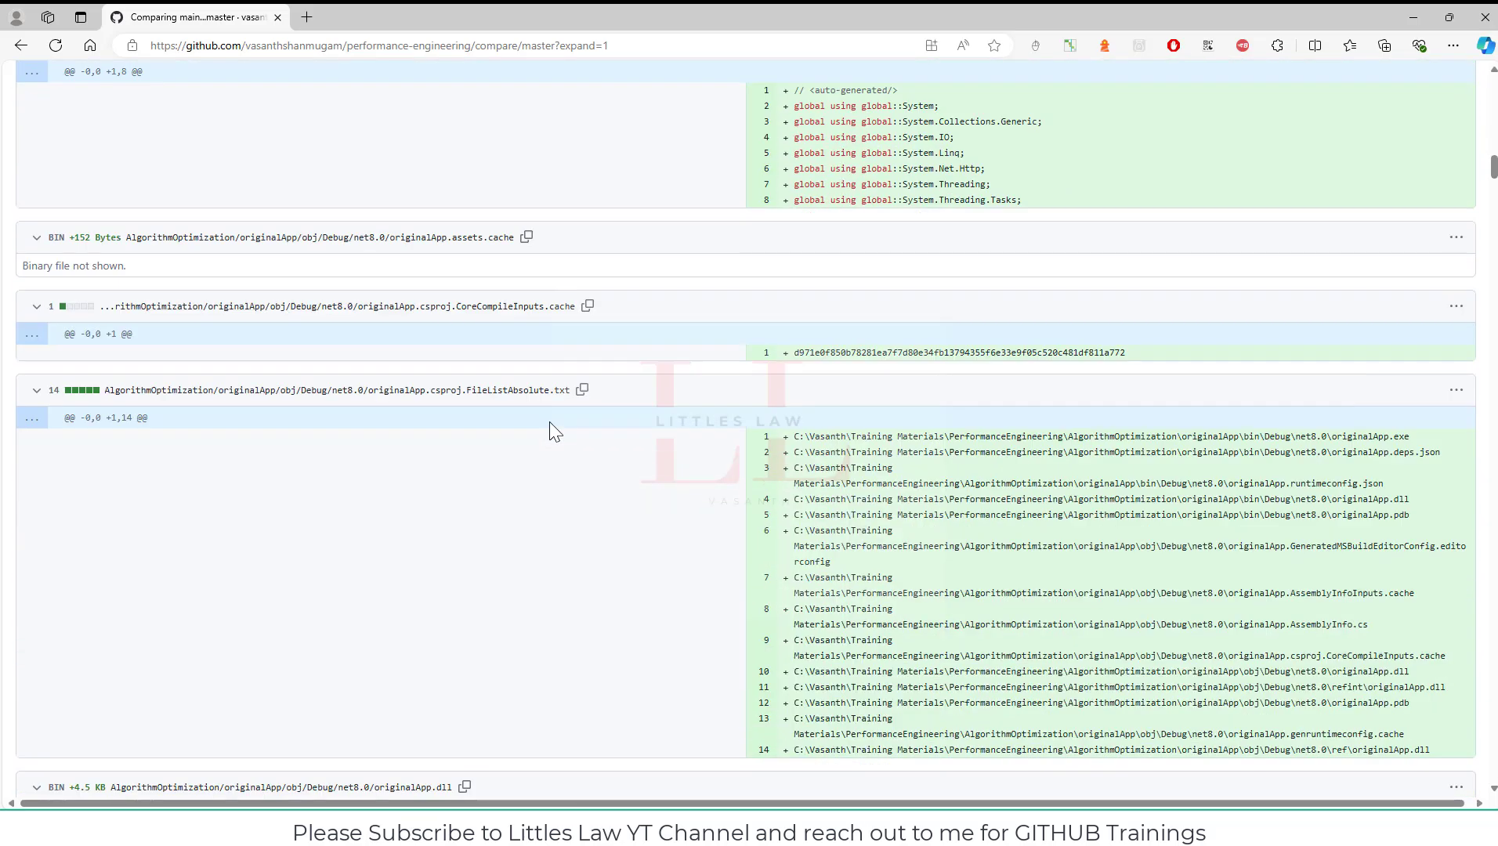
scroll(549, 422, "down", 18)
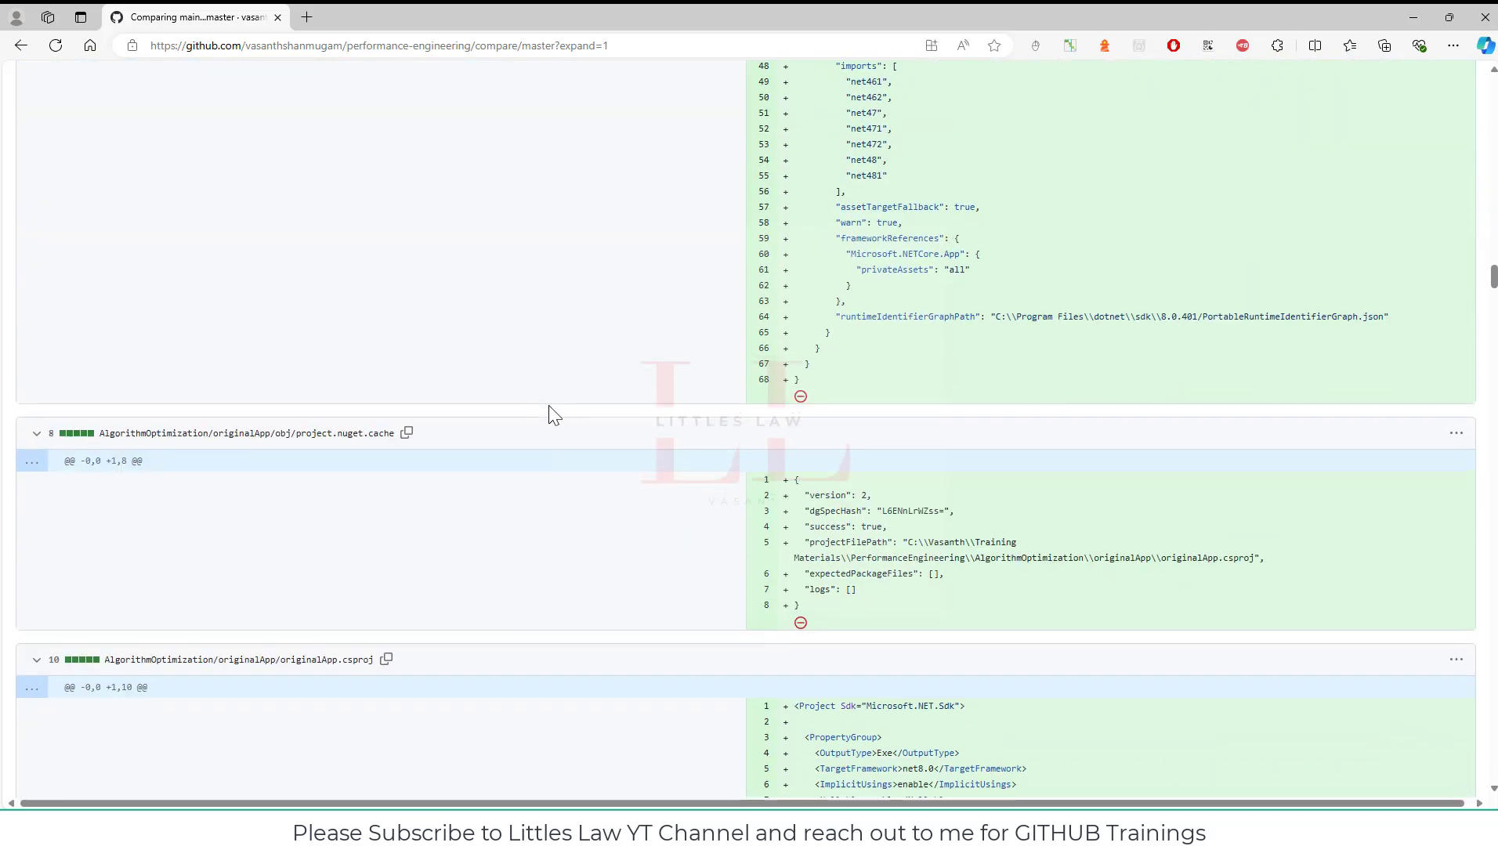